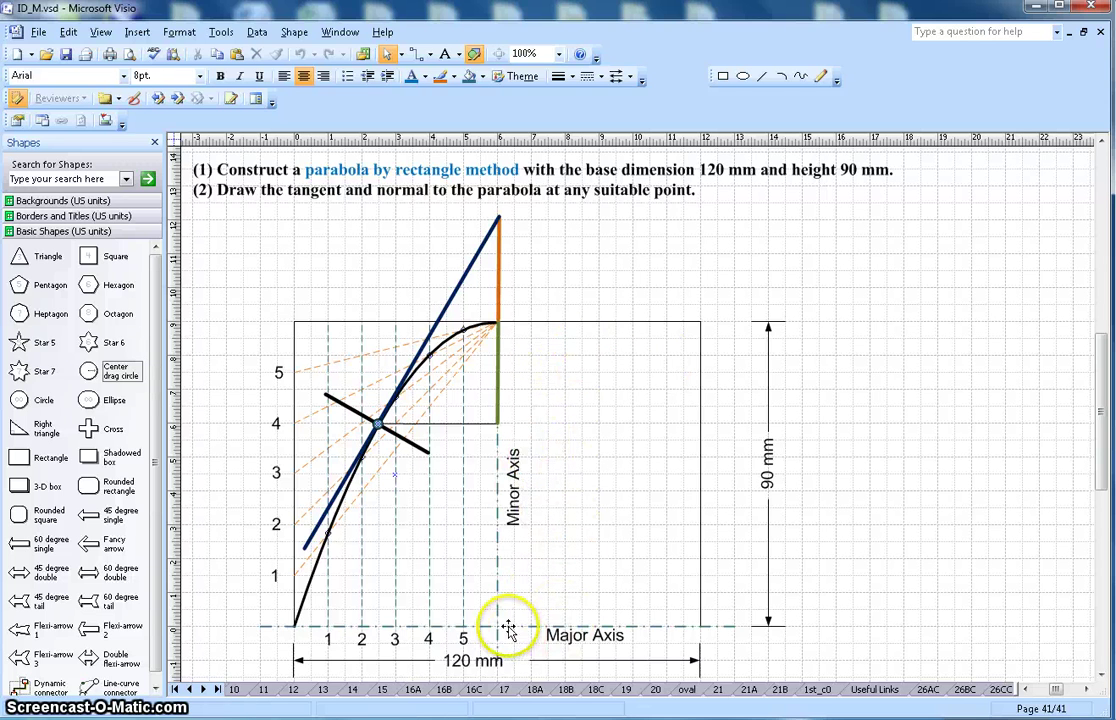
Step: Paste copies of a dashed vertical line at the right-half division positions, mirroring the left
left_click(462, 579)
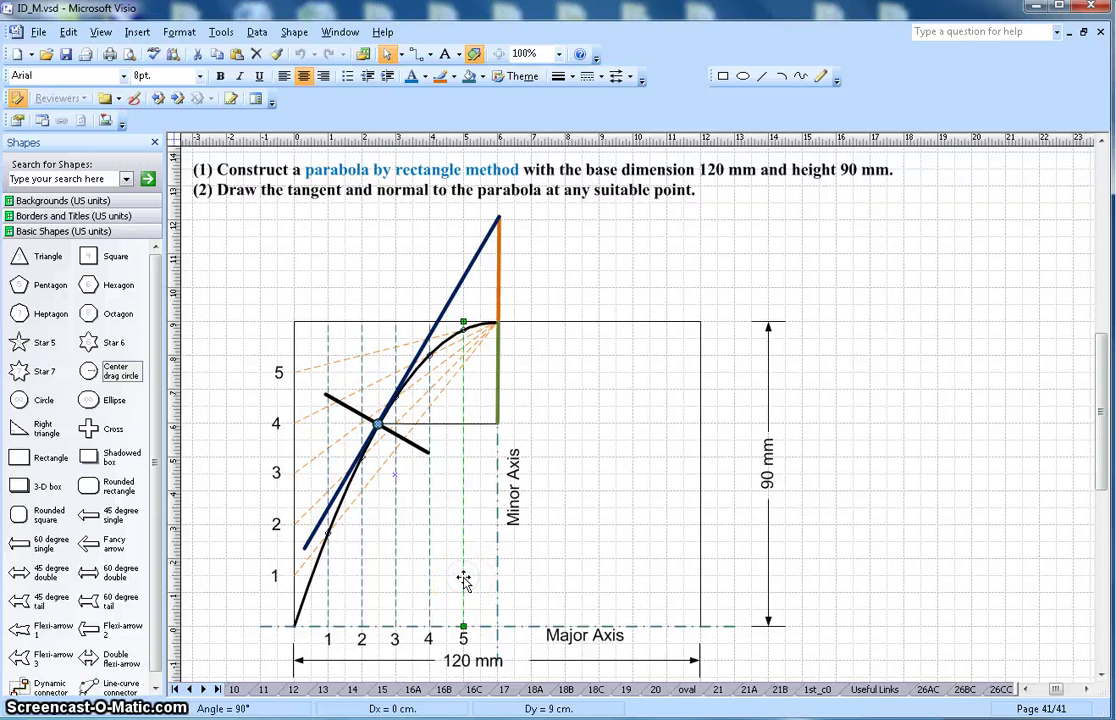
left_click(657, 498)
key("ctrl+v")
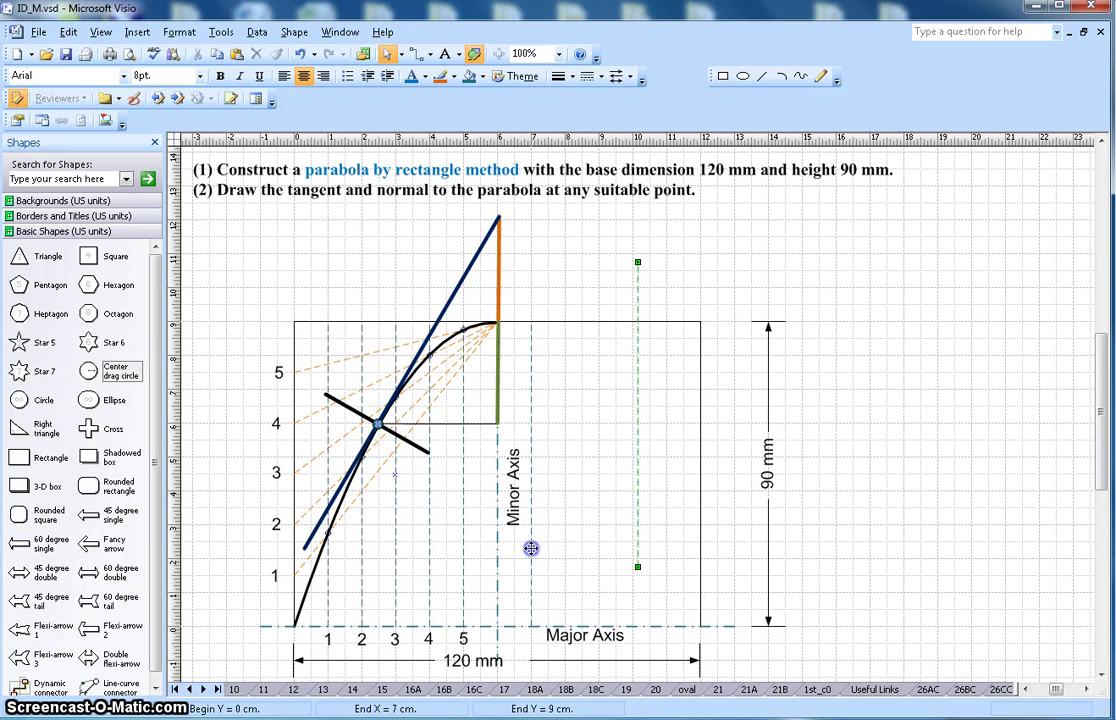
left_click_drag(531, 548, 570, 557)
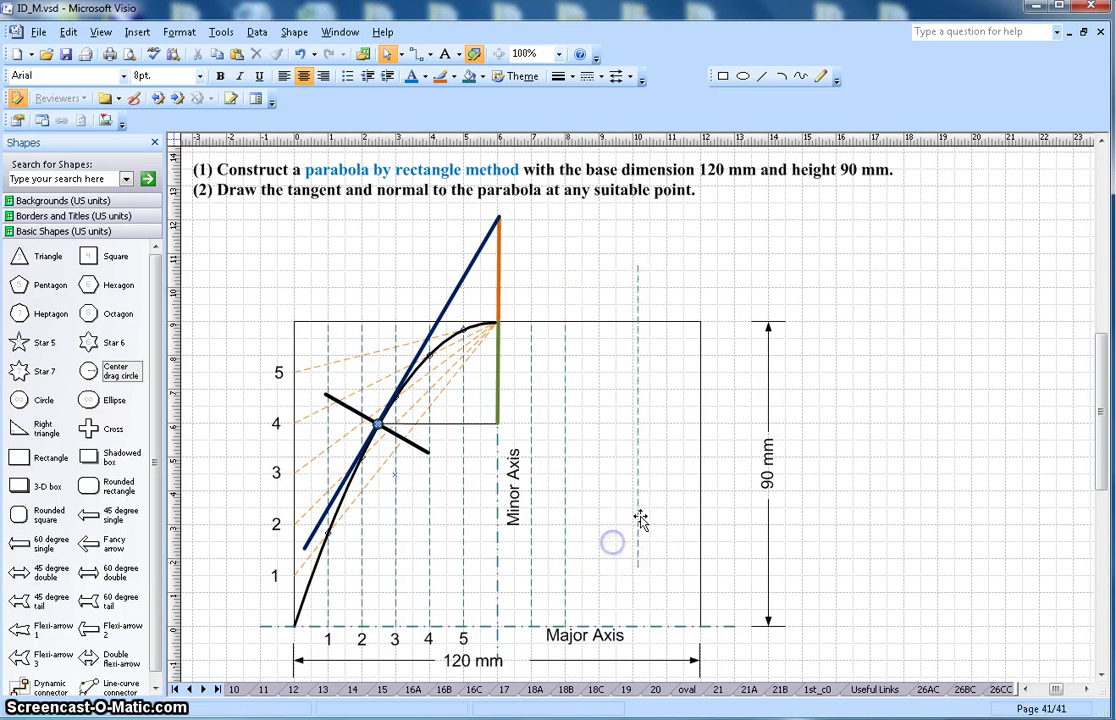
left_click_drag(640, 519, 640, 302)
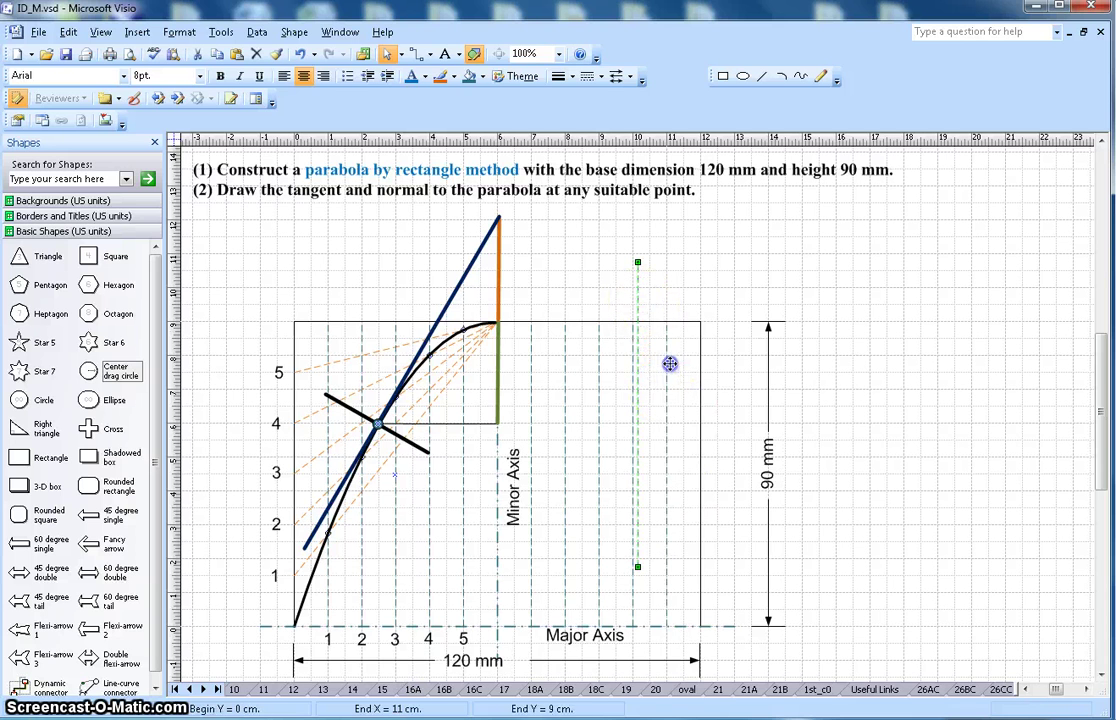
left_click_drag(669, 362, 690, 279)
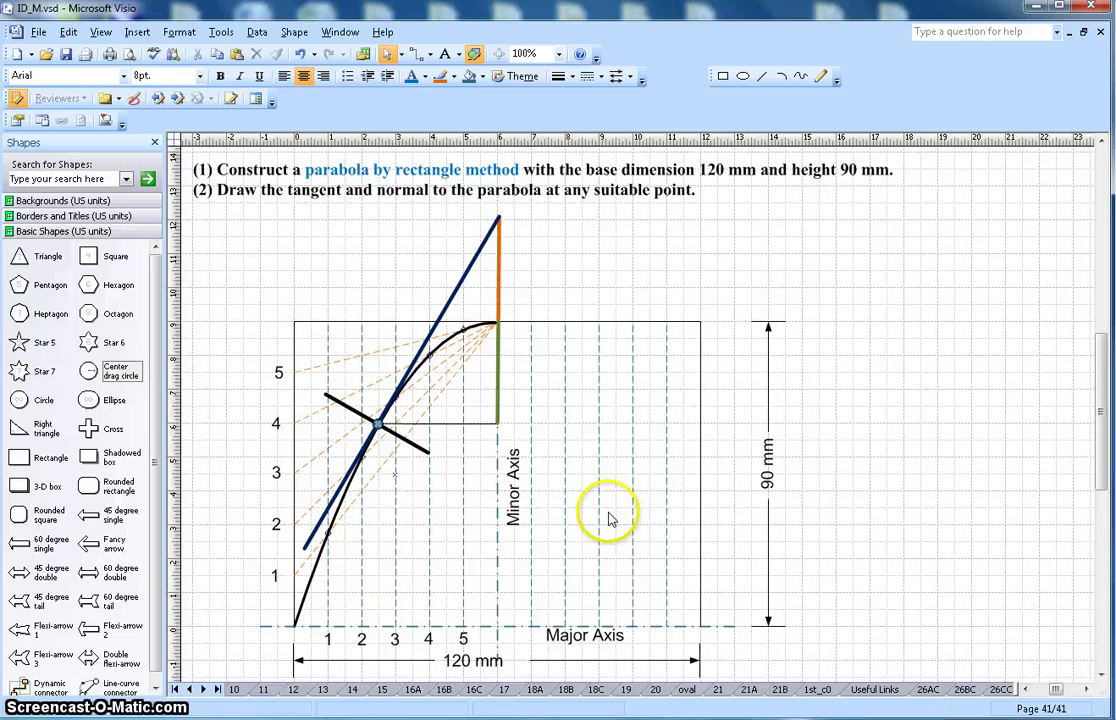
left_click(478, 622)
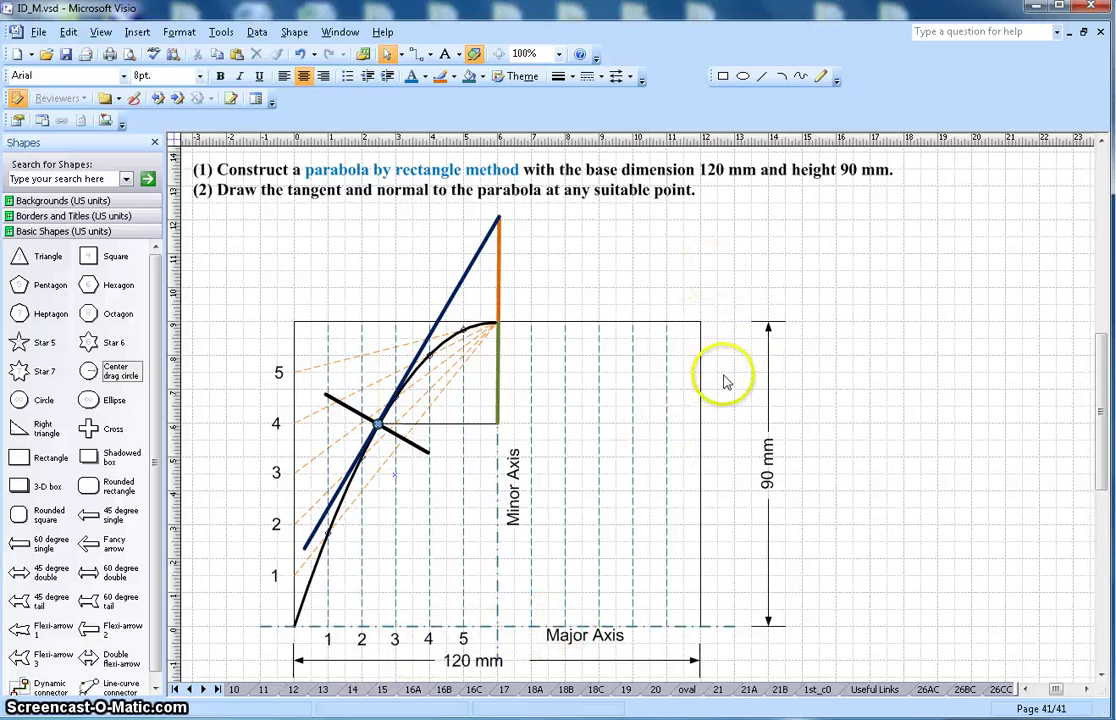
Step: Duplicate the orange ray from point 5 and stretch it from the apex to the right edge
left_click(319, 367)
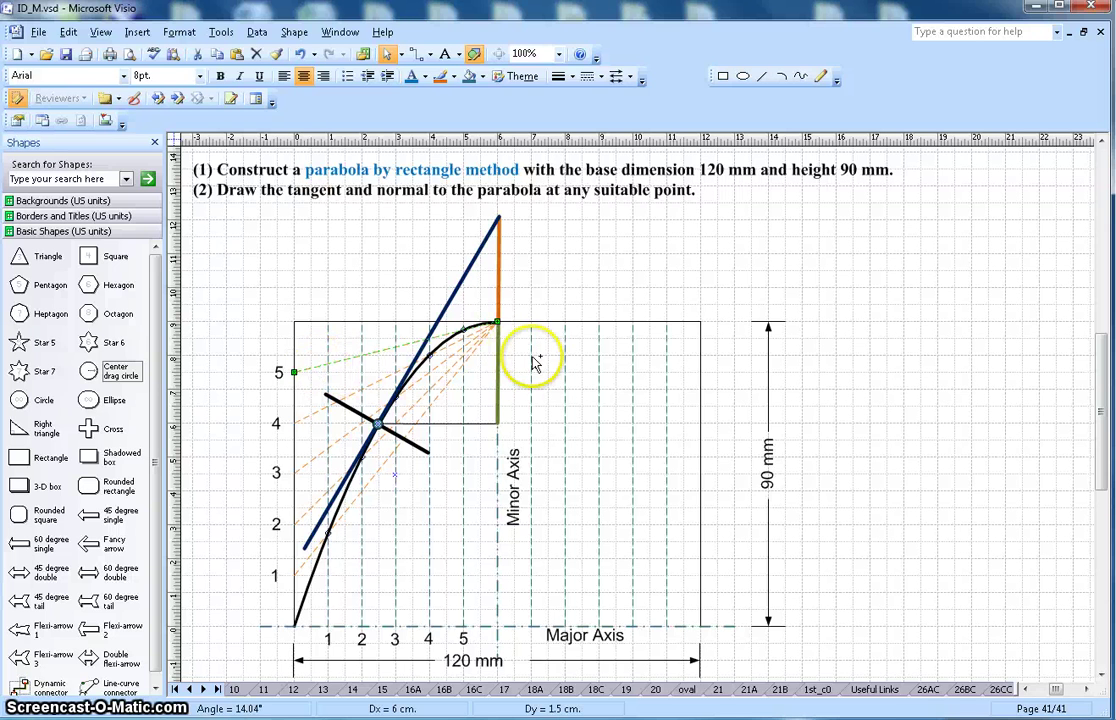
key("ctrl+c")
key("ctrl+v")
left_click_drag(535, 443, 501, 322)
left_click(742, 388)
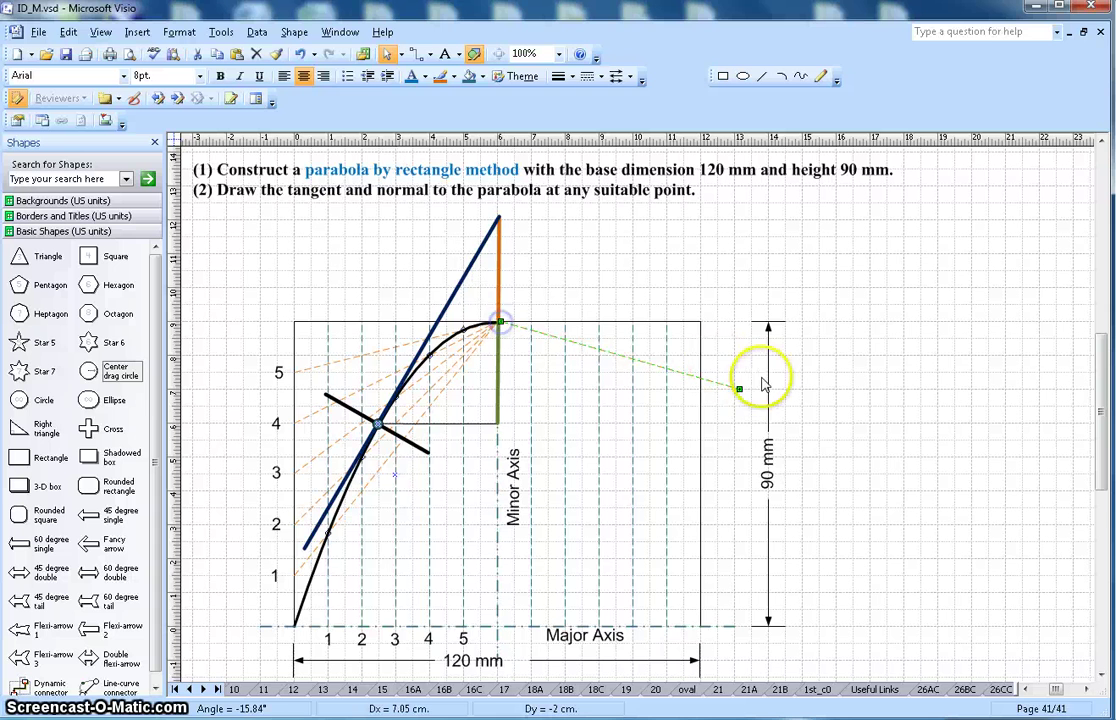
left_click_drag(737, 387, 700, 373)
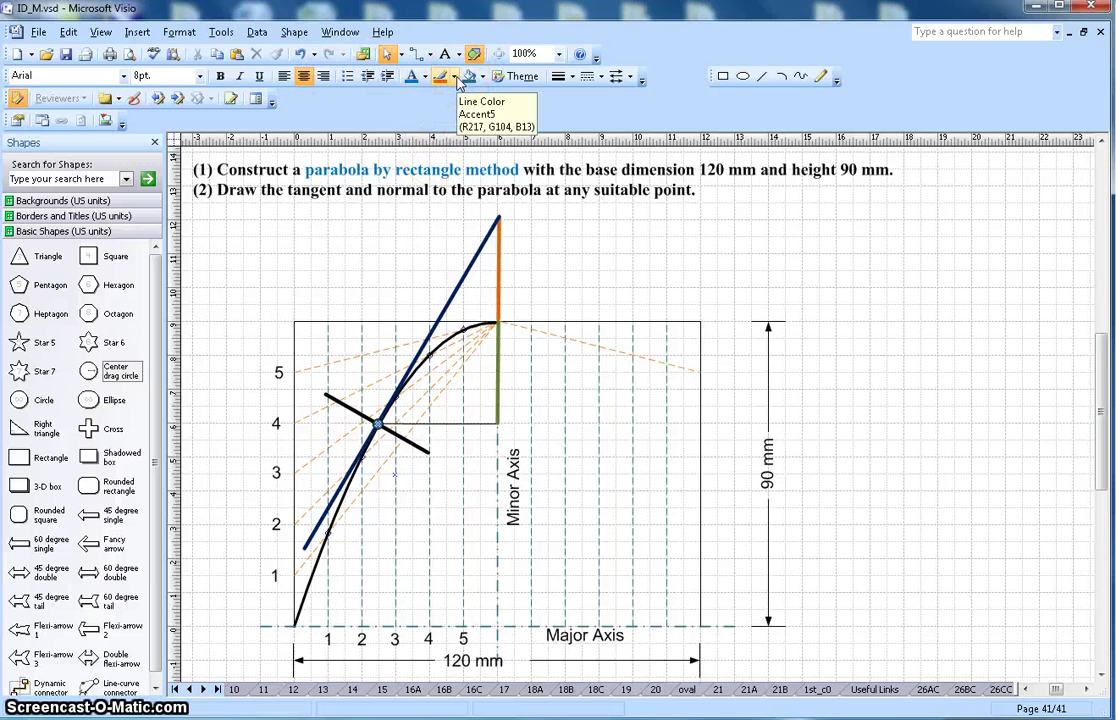
Step: Give the new ray a dashed line pattern and a thin line weight
left_click(600, 77)
left_click(616, 152)
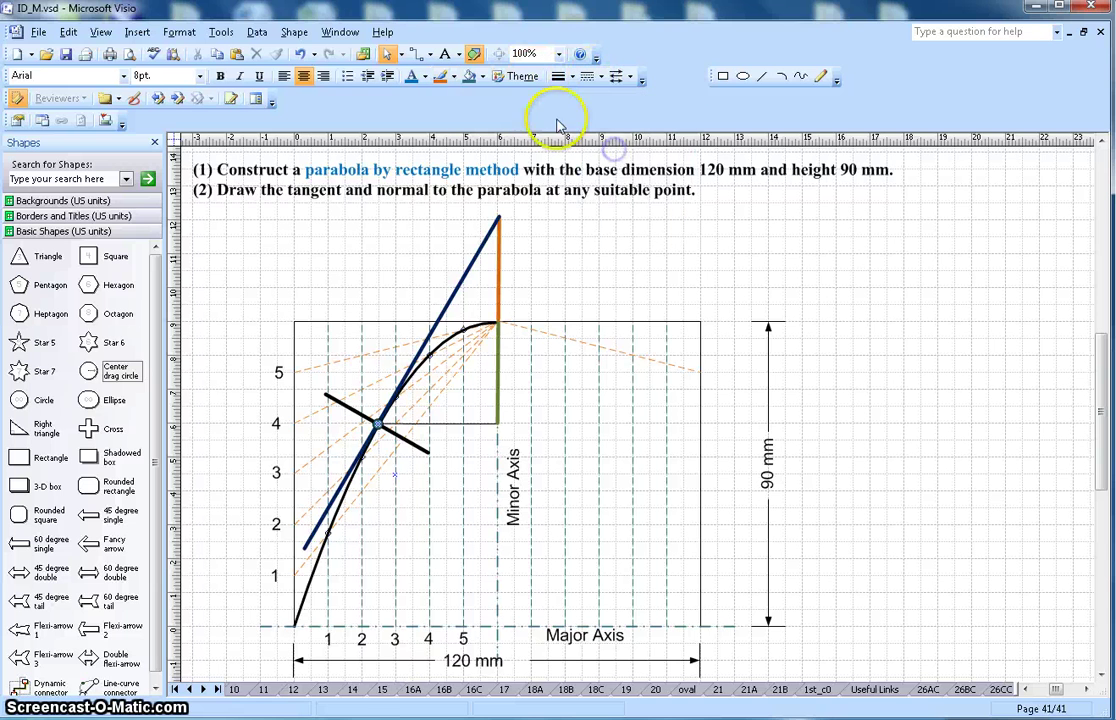
left_click(571, 84)
left_click(578, 112)
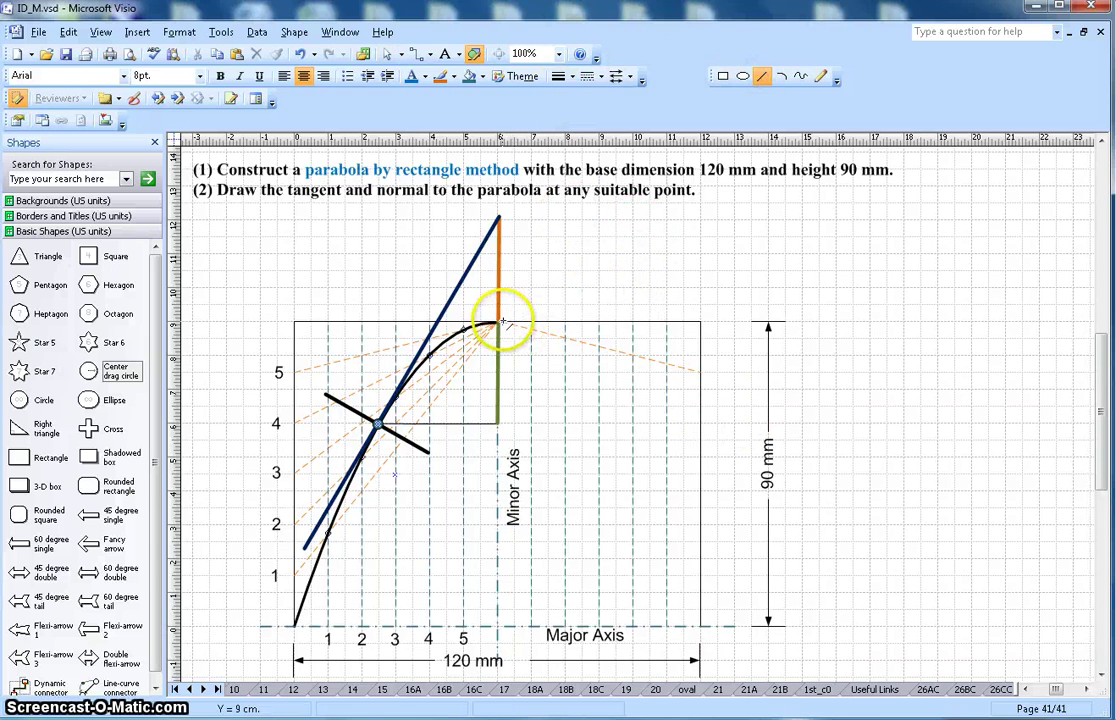
Step: Draw a ray from the apex down to the right edge and colour it orange
left_click_drag(500, 323, 692, 417)
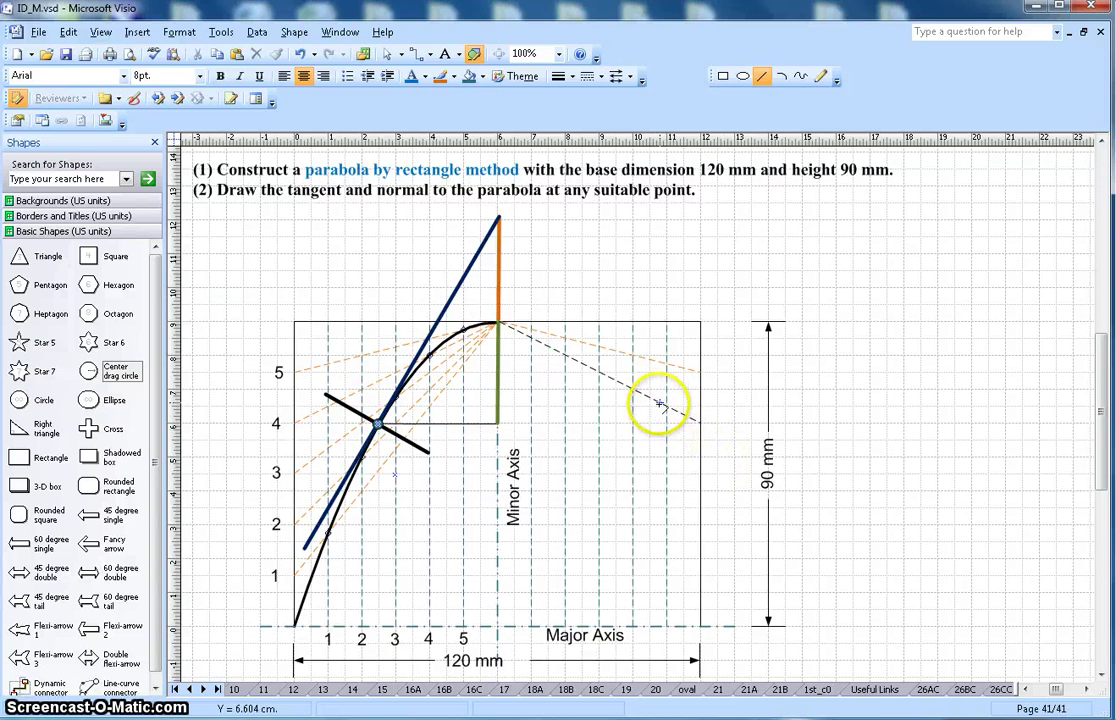
left_click(454, 78)
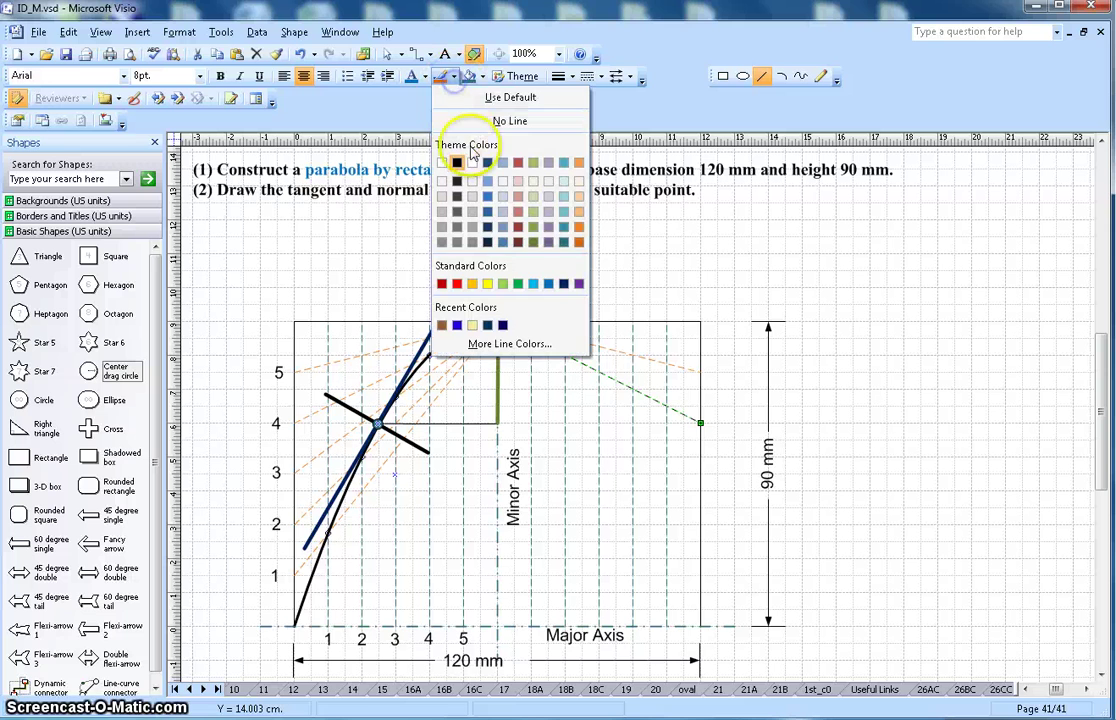
left_click(578, 241)
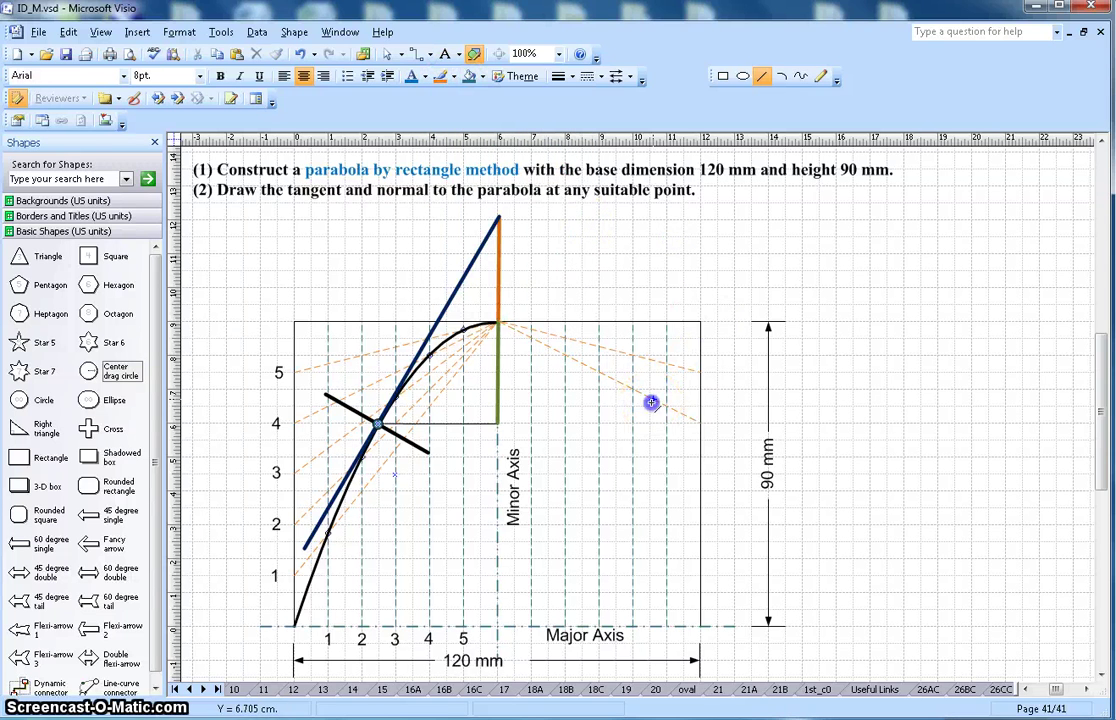
left_click(454, 78)
left_click(578, 237)
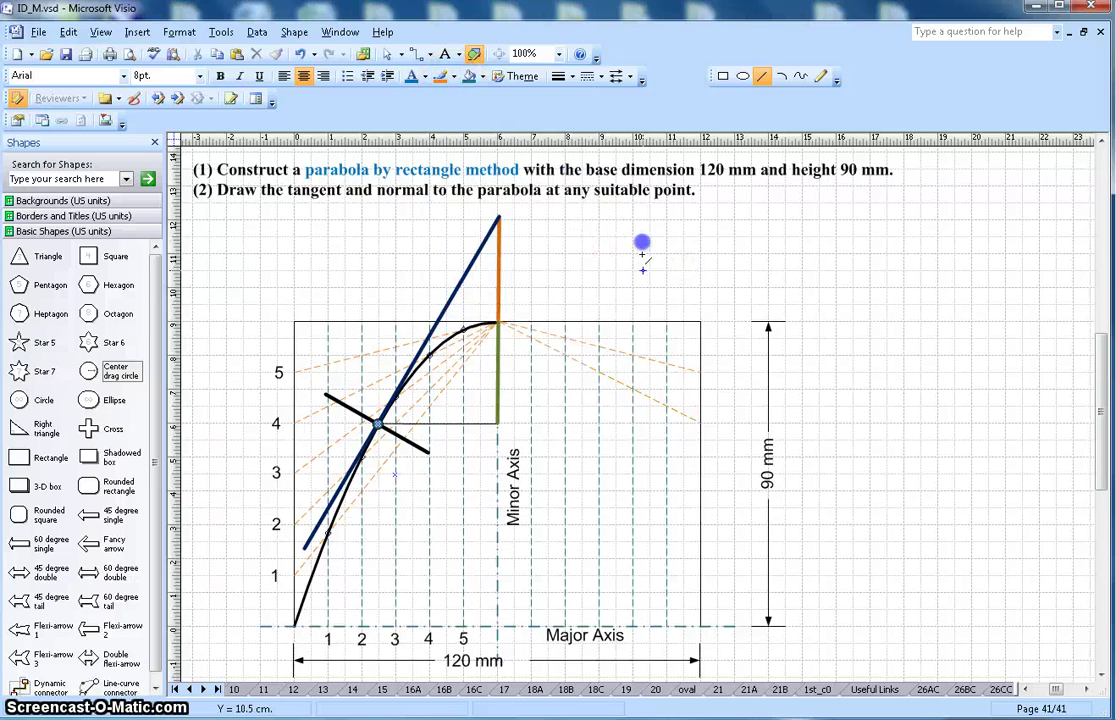
Step: Draw the remaining rays from the lower right-edge division points up to the parabola apex
left_click_drag(701, 477, 669, 442)
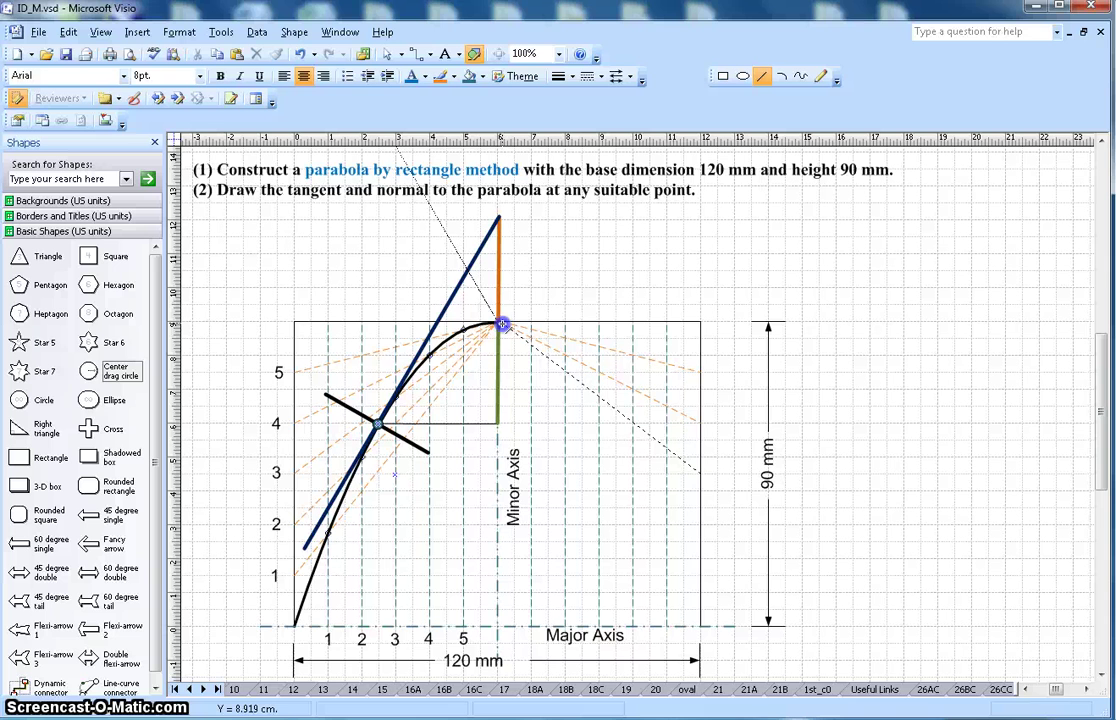
left_click_drag(502, 324, 499, 323)
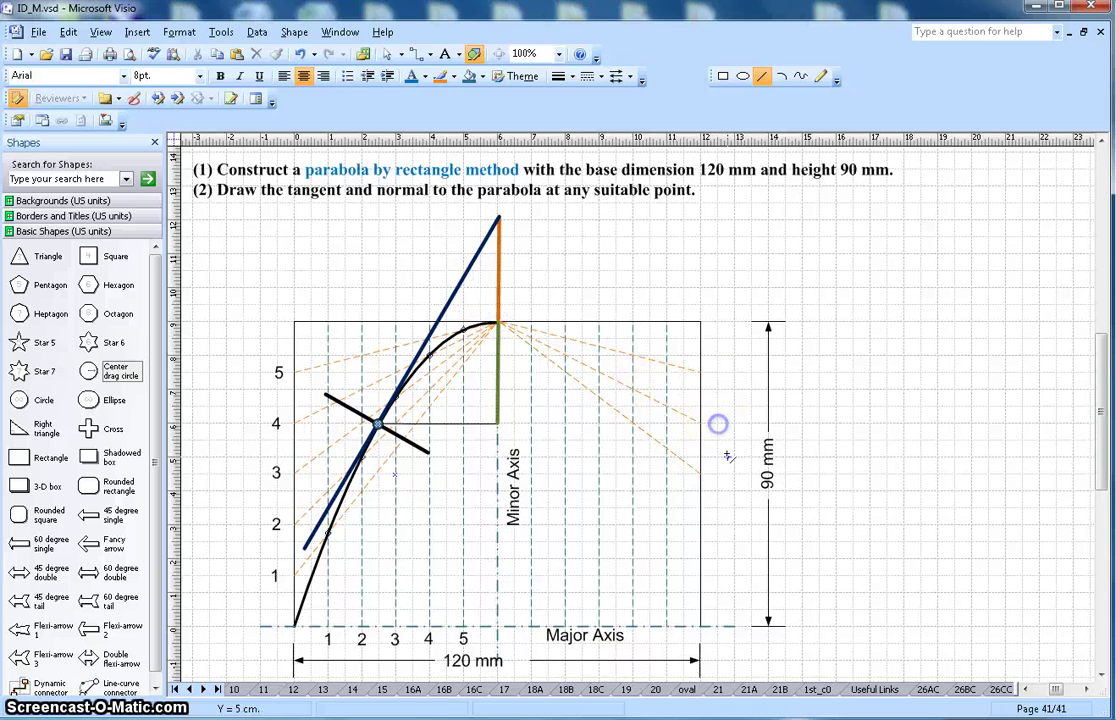
left_click_drag(702, 527, 657, 478)
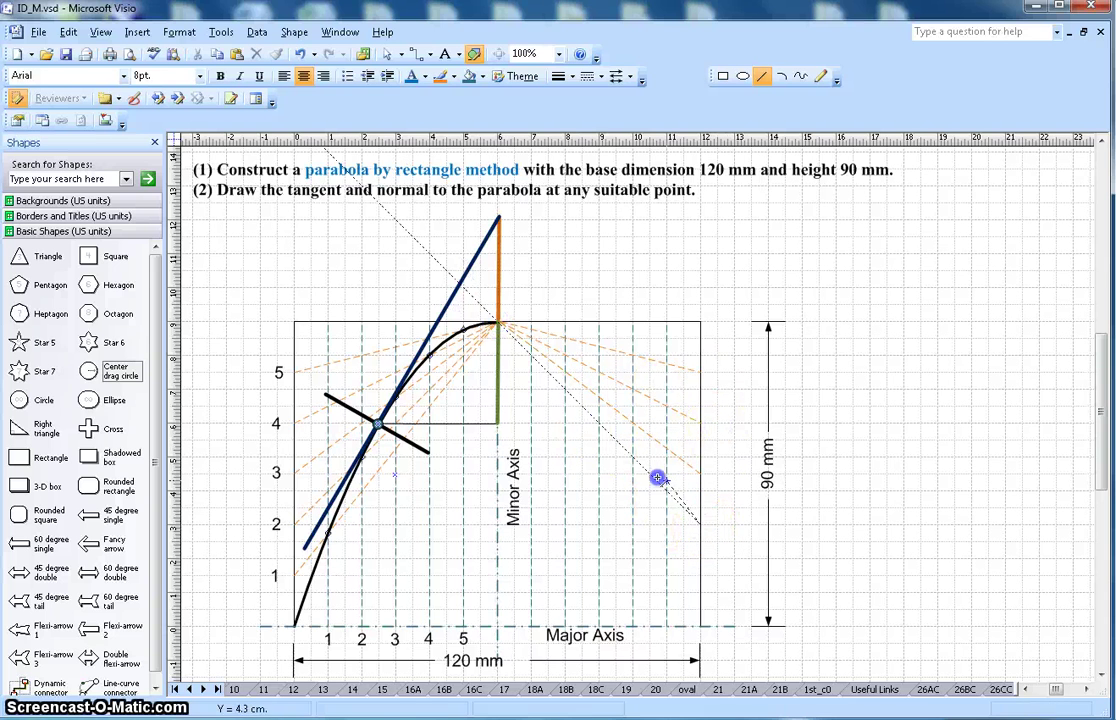
left_click_drag(518, 347, 497, 324)
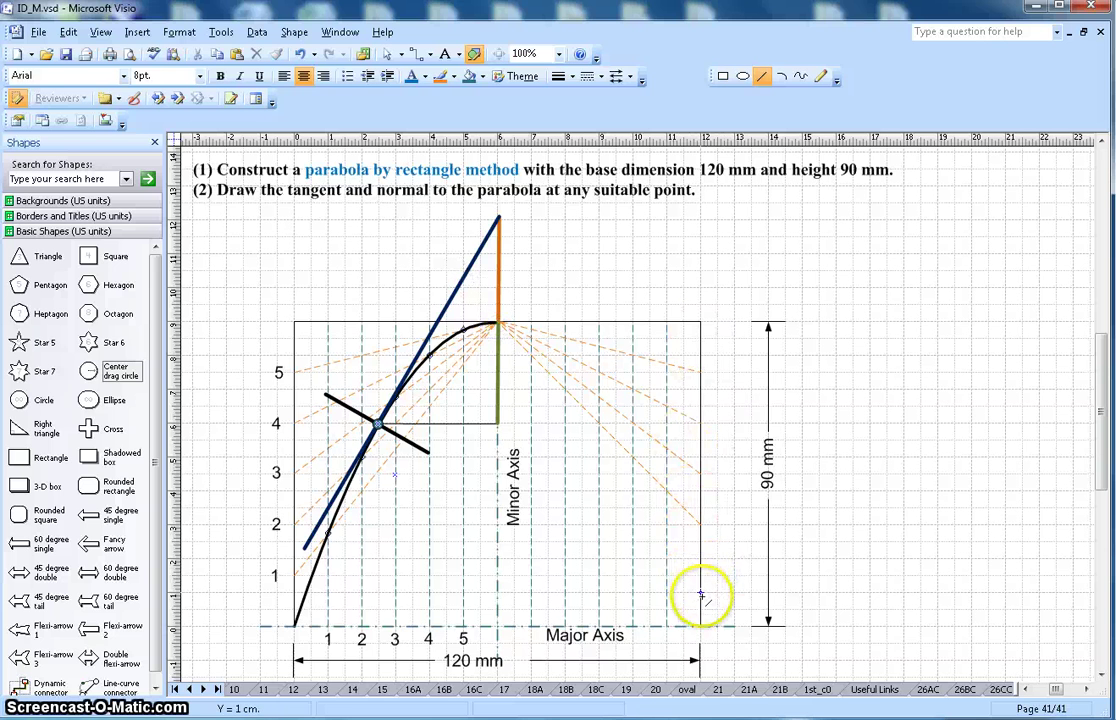
left_click_drag(700, 566, 671, 529)
left_click_drag(521, 376, 498, 323)
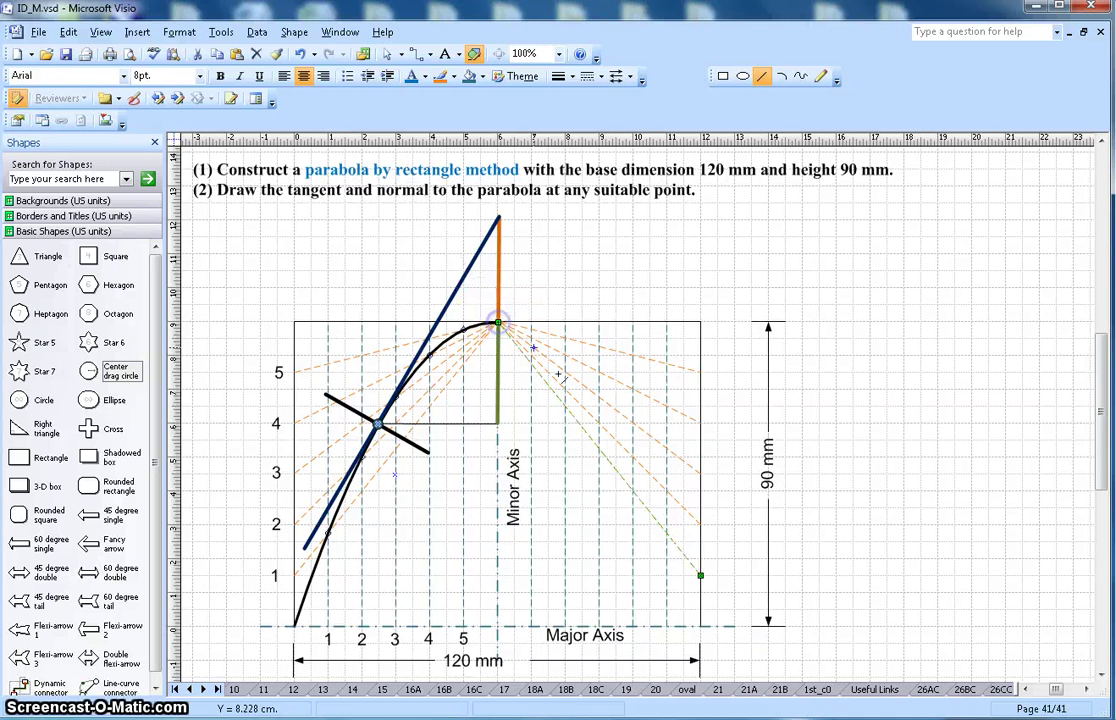
mouse_move(751, 515)
left_mouse_down()
mouse_move(690, 473)
mouse_move(663, 575)
mouse_move(667, 541)
left_mouse_up()
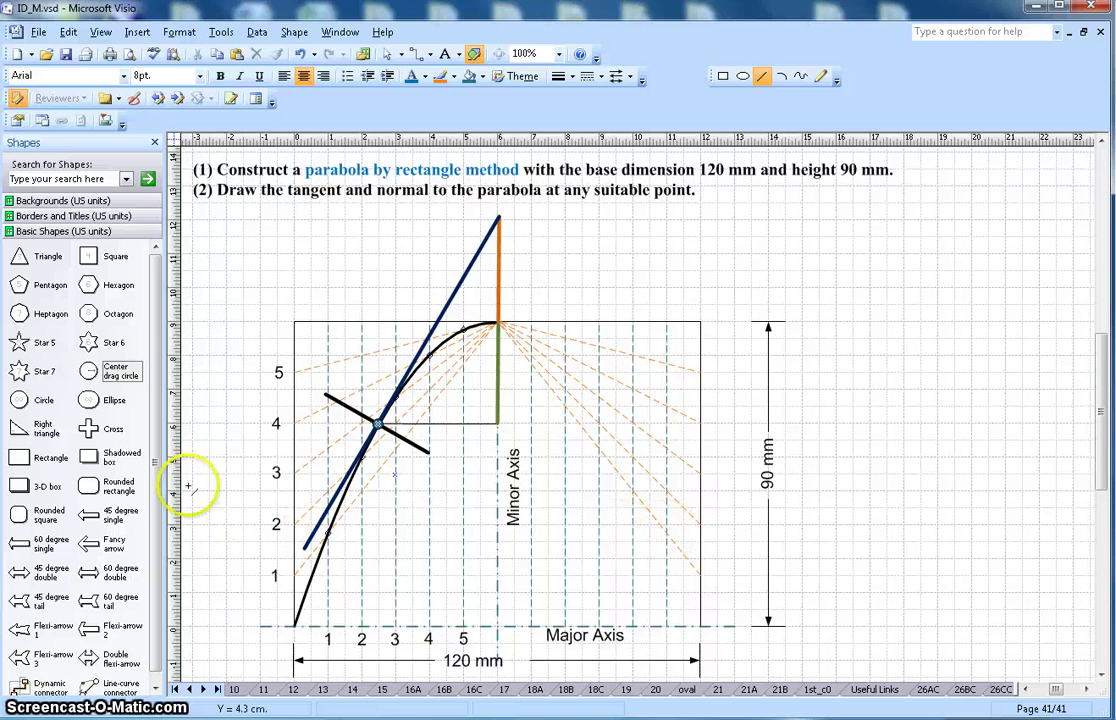
Step: Zoom to 200% and drop a circle beside the rectangle's right edge, shrunk to a tiny marker
left_click(558, 54)
left_click(549, 87)
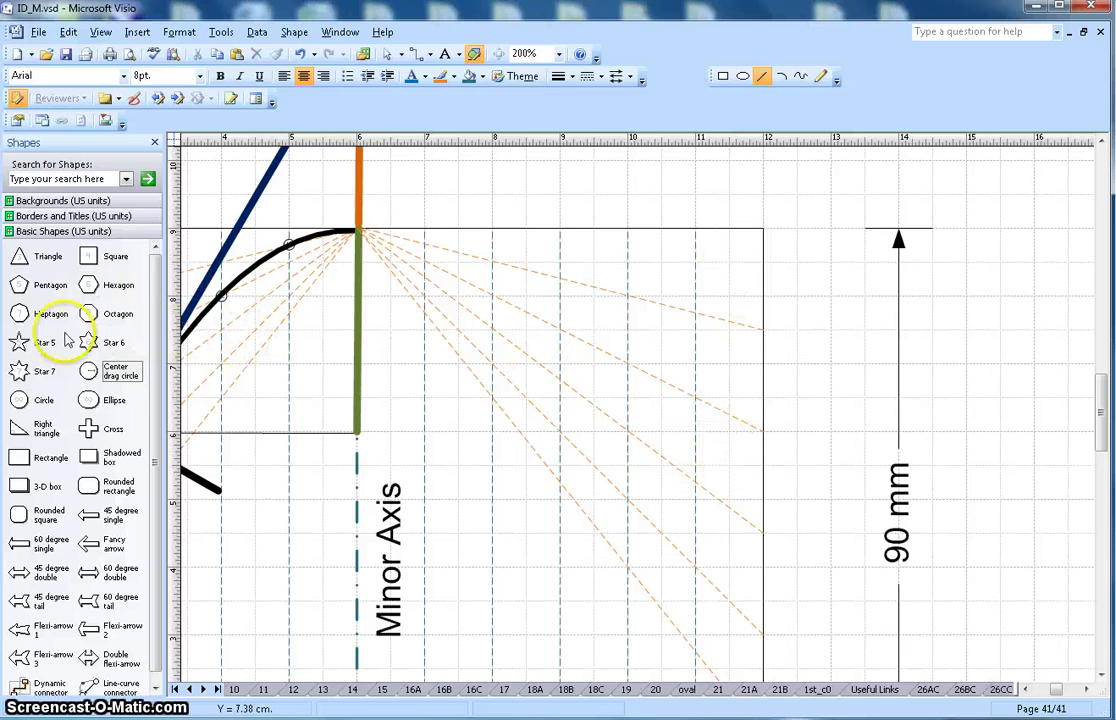
scroll(1105, 410, "down", 1)
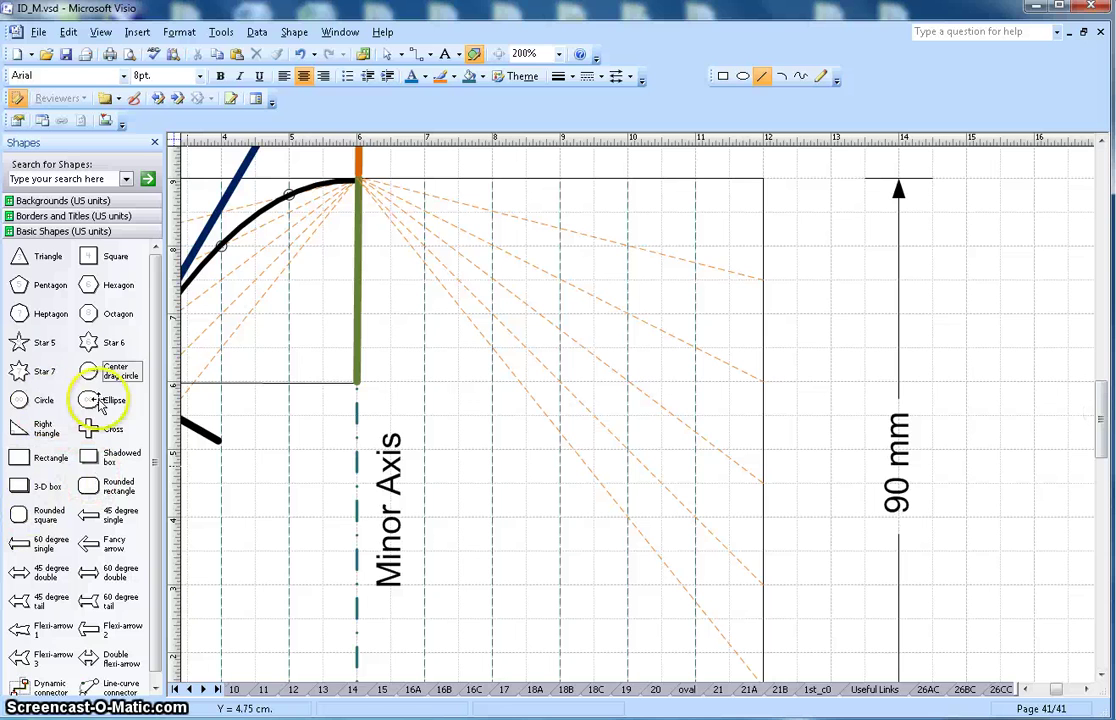
left_click_drag(100, 370, 806, 361)
left_click(388, 54)
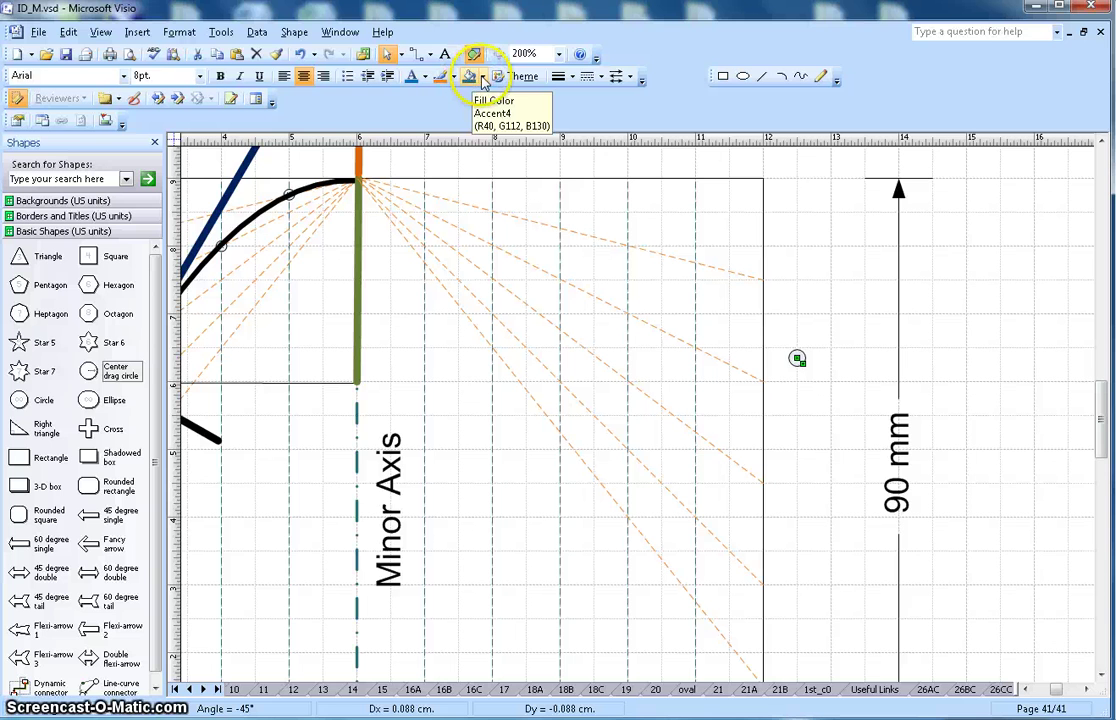
left_click(797, 368)
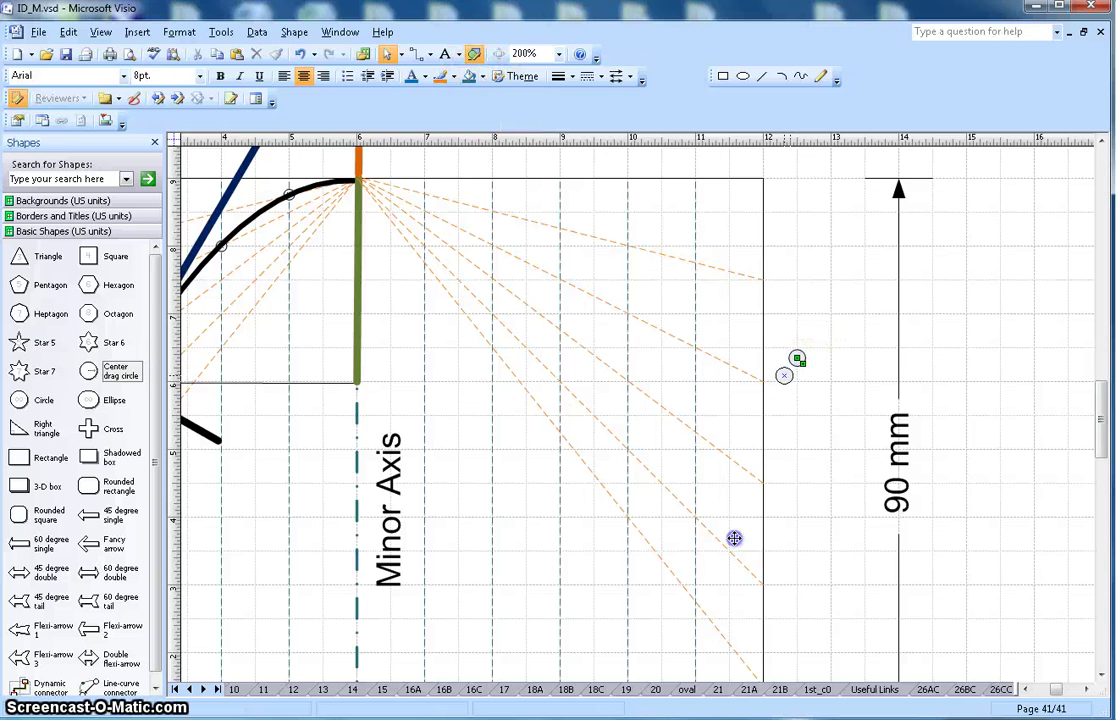
Step: Place circle markers on the lower ray-and-vertical intersections in the right half
left_click_drag(734, 538, 698, 599)
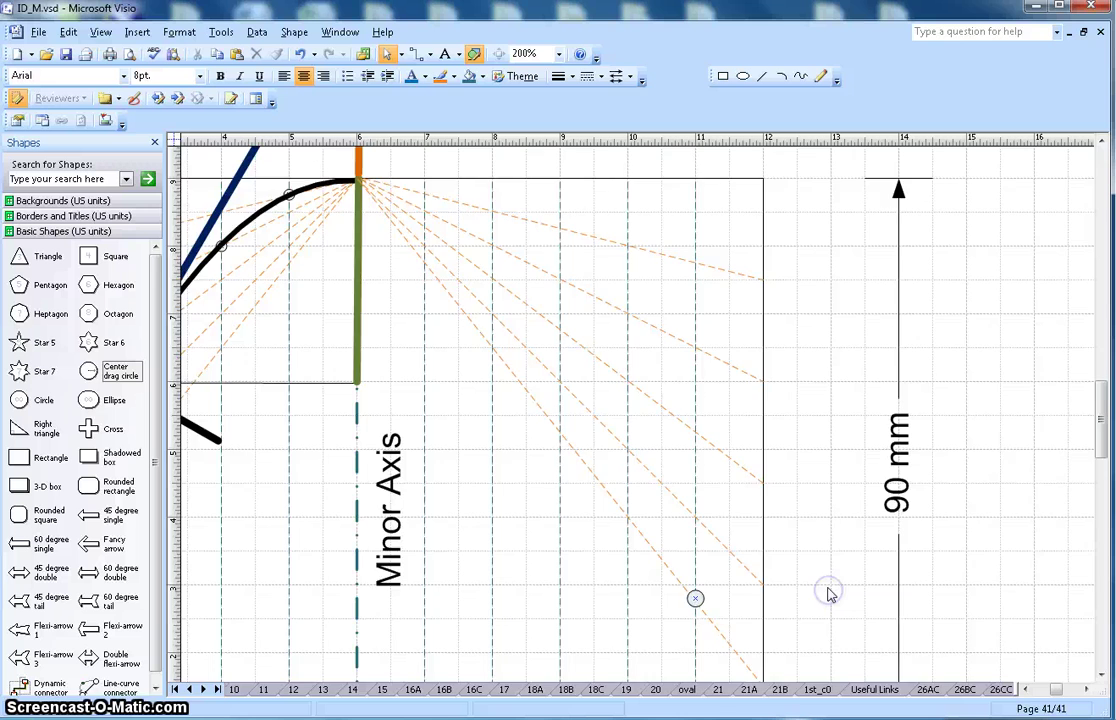
scroll(828, 594, "down", 3)
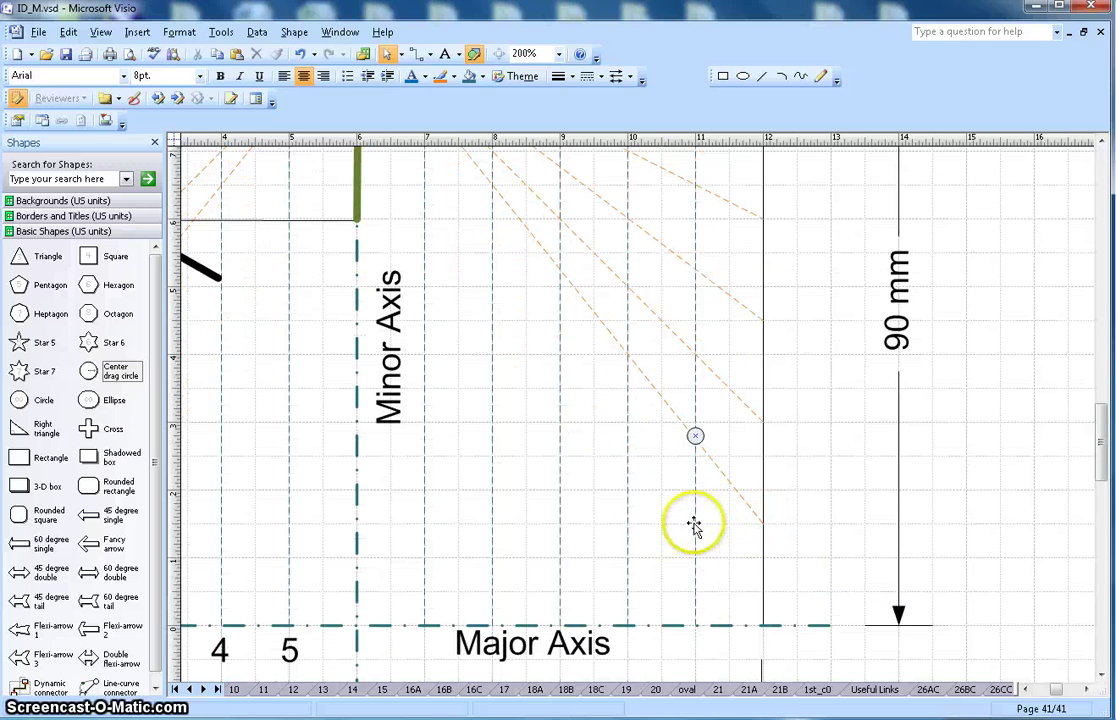
left_click_drag(696, 437, 698, 438)
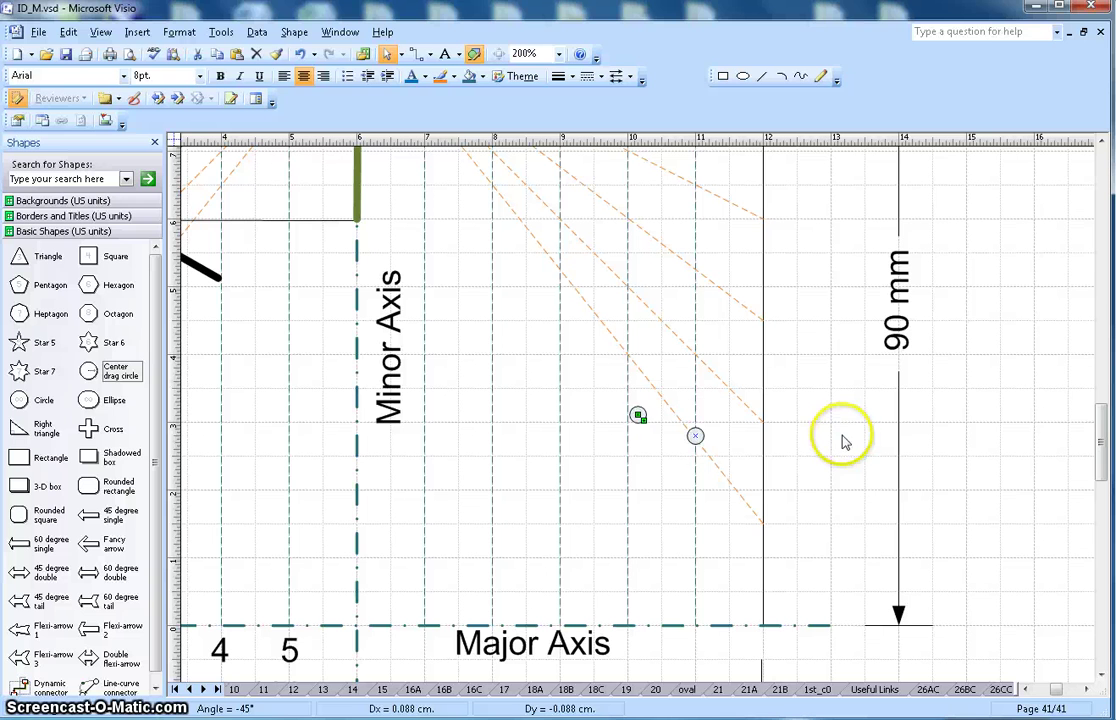
left_click_drag(619, 311, 629, 290)
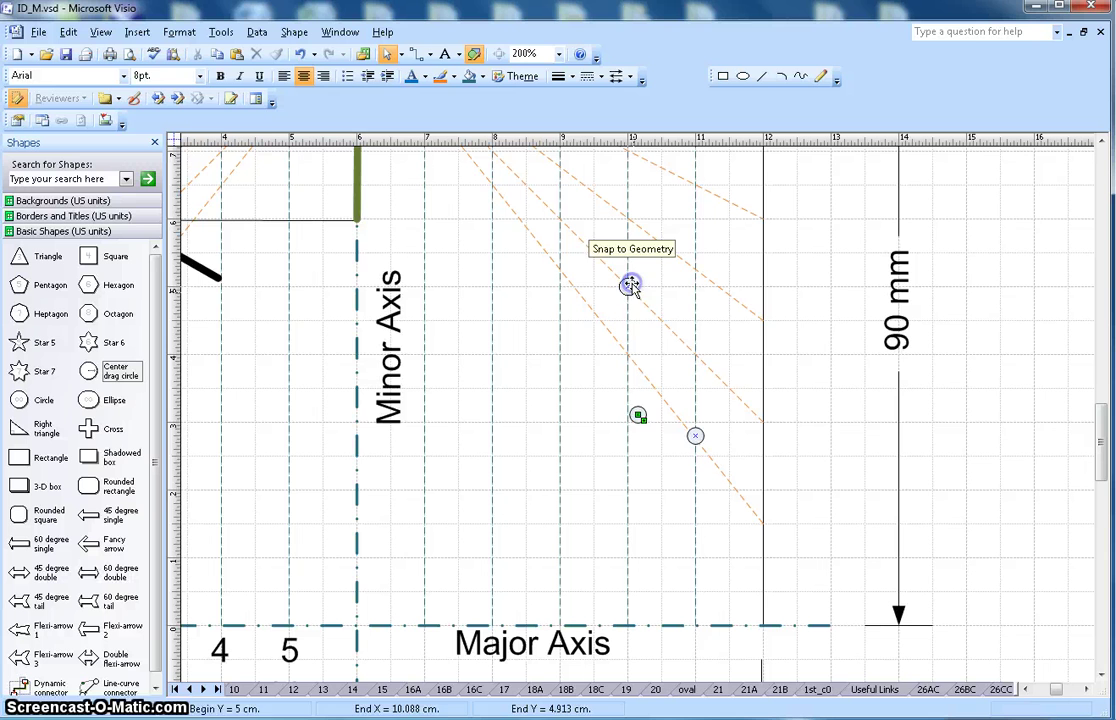
left_click_drag(630, 285, 628, 287)
left_click(810, 314)
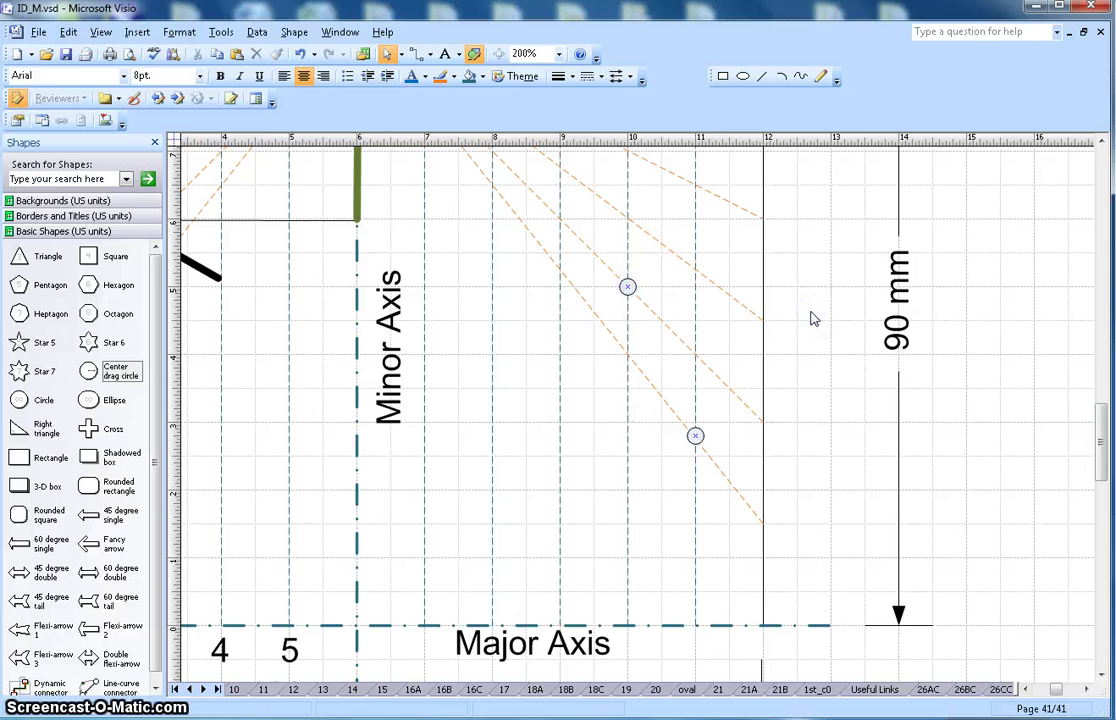
Step: Paste and position further markers on the upper intersections, up to the one nearest the vertex
left_click(629, 289)
scroll(690, 310, "up", 3)
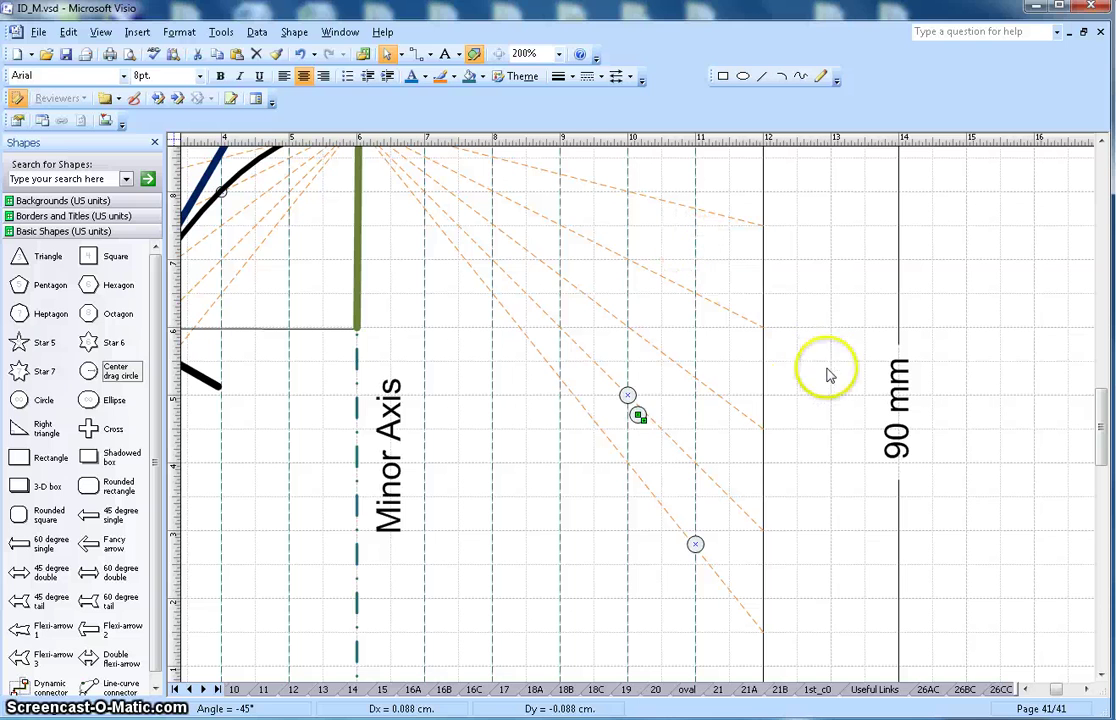
left_click_drag(628, 394, 567, 284)
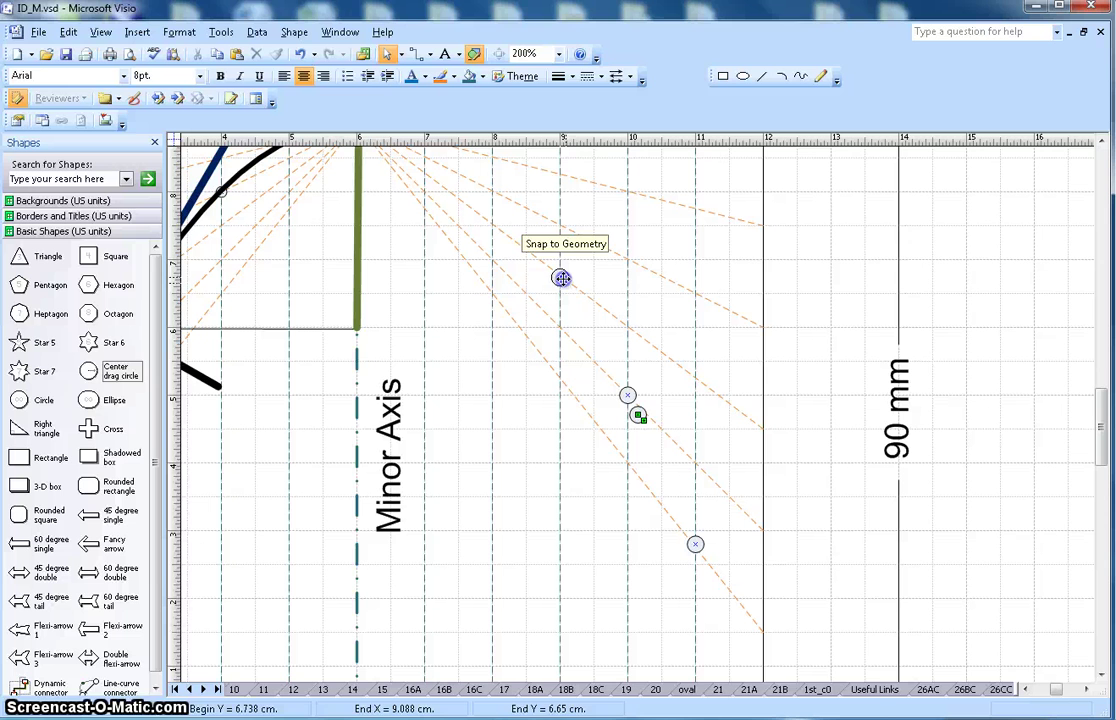
left_click_drag(562, 278, 561, 278)
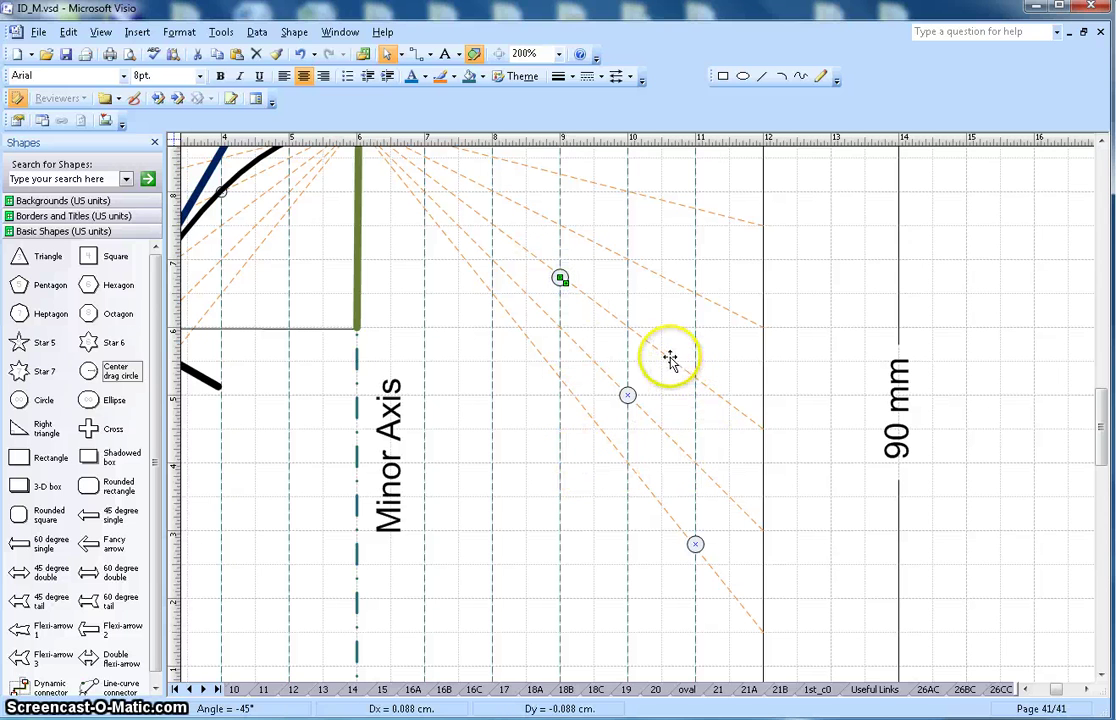
left_click(592, 288)
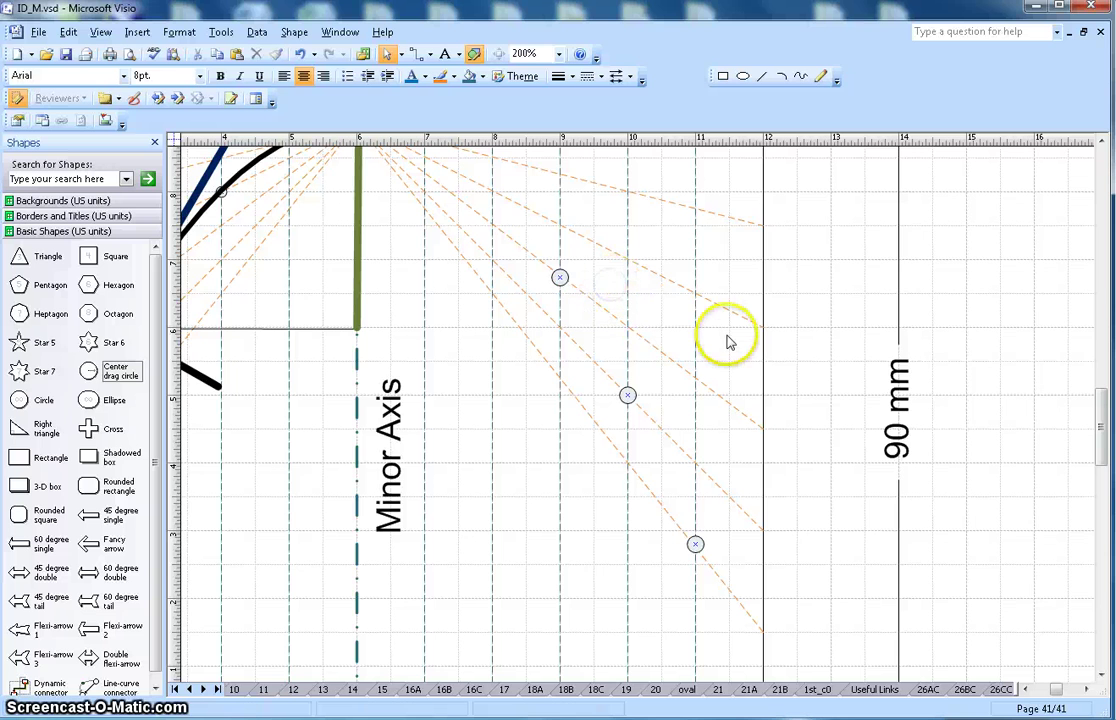
scroll(733, 340, "up", 1)
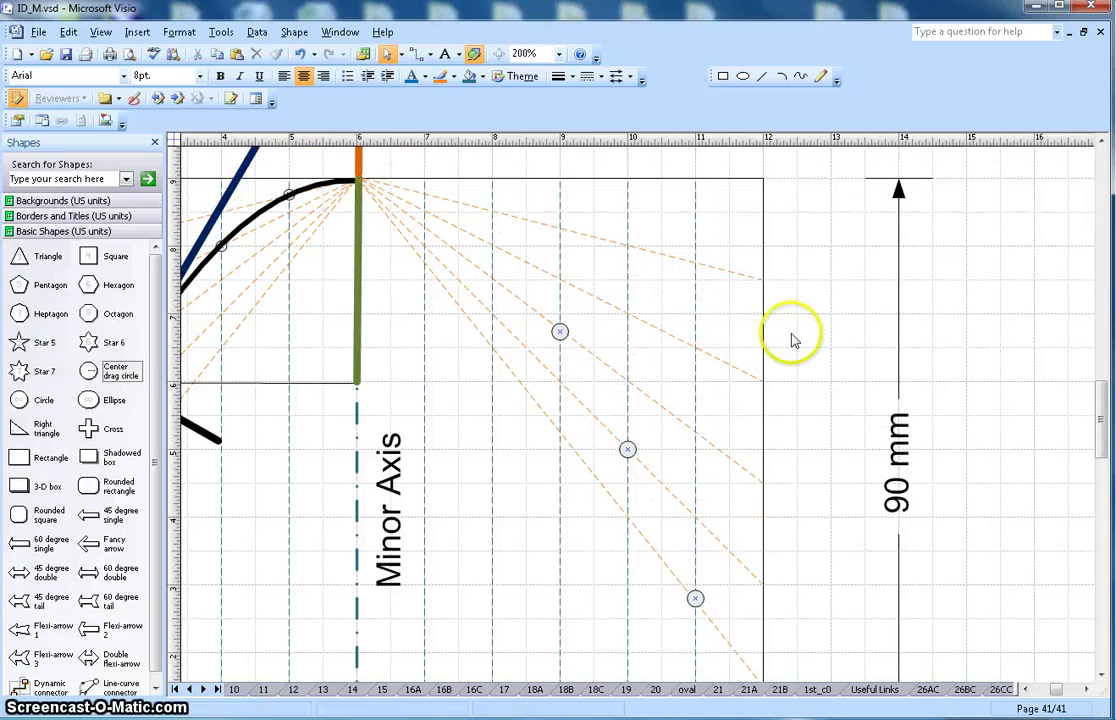
key("ctrl+v")
mouse_move(638, 416)
left_mouse_down()
mouse_move(500, 275)
mouse_move(491, 245)
left_mouse_up()
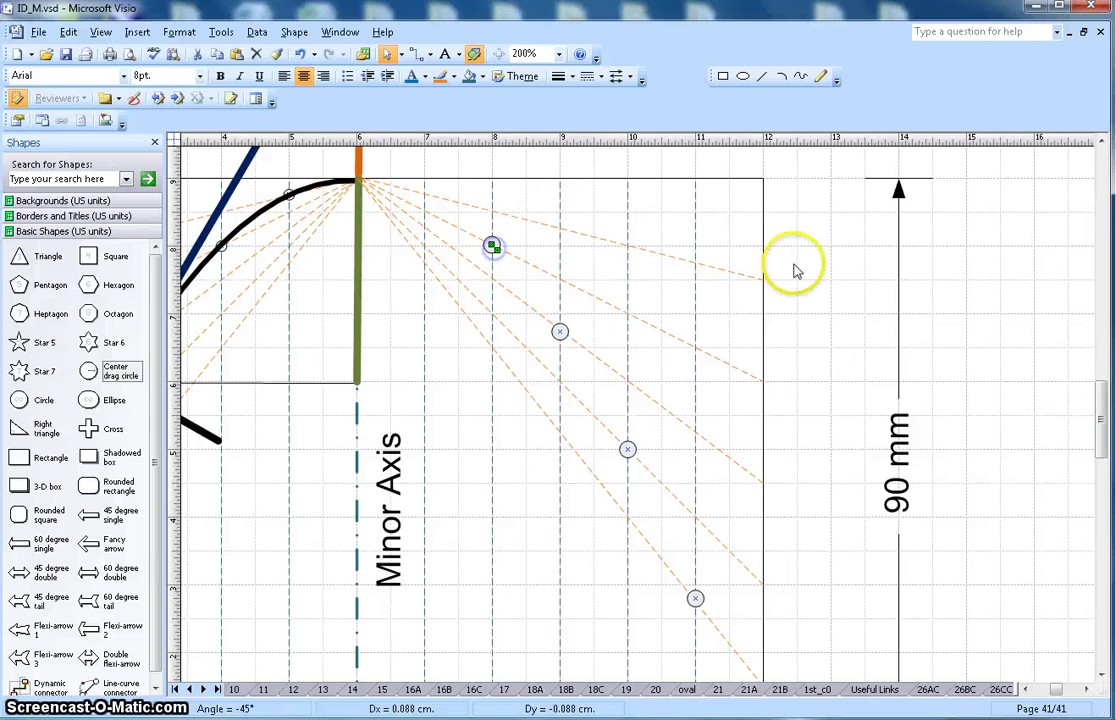
left_click(792, 262)
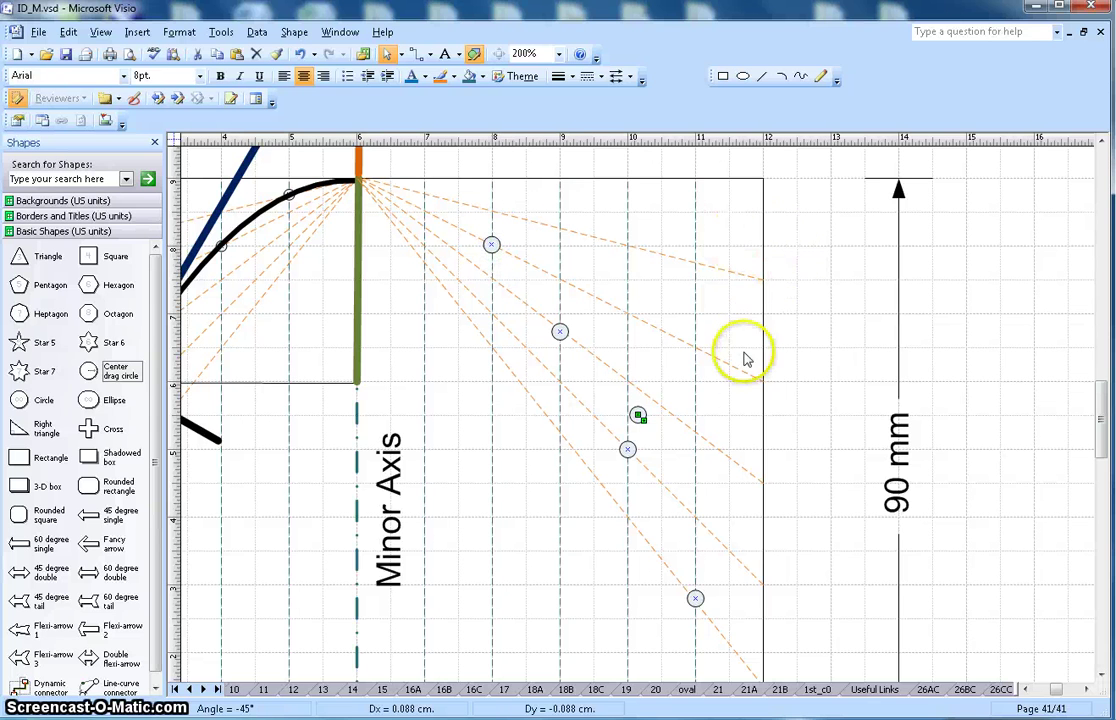
left_click(832, 386)
left_click_drag(638, 415, 426, 194)
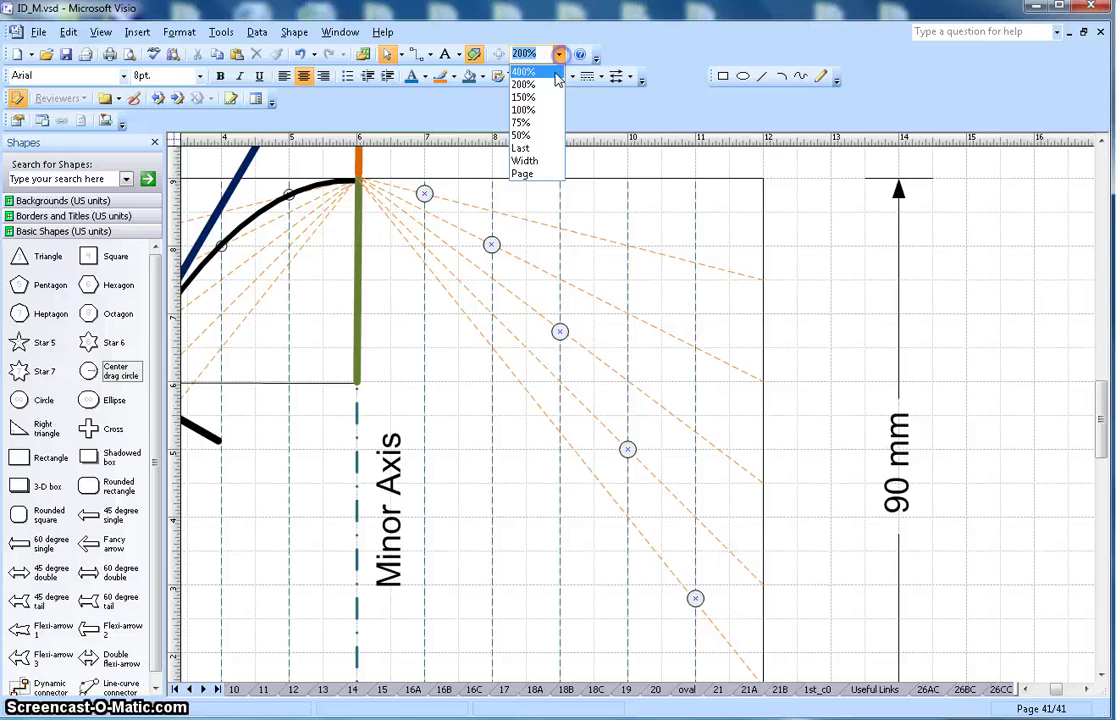
Step: At 100% zoom, bend a thick curved connector from the vertex through the right-half points to the base corner
left_click(528, 109)
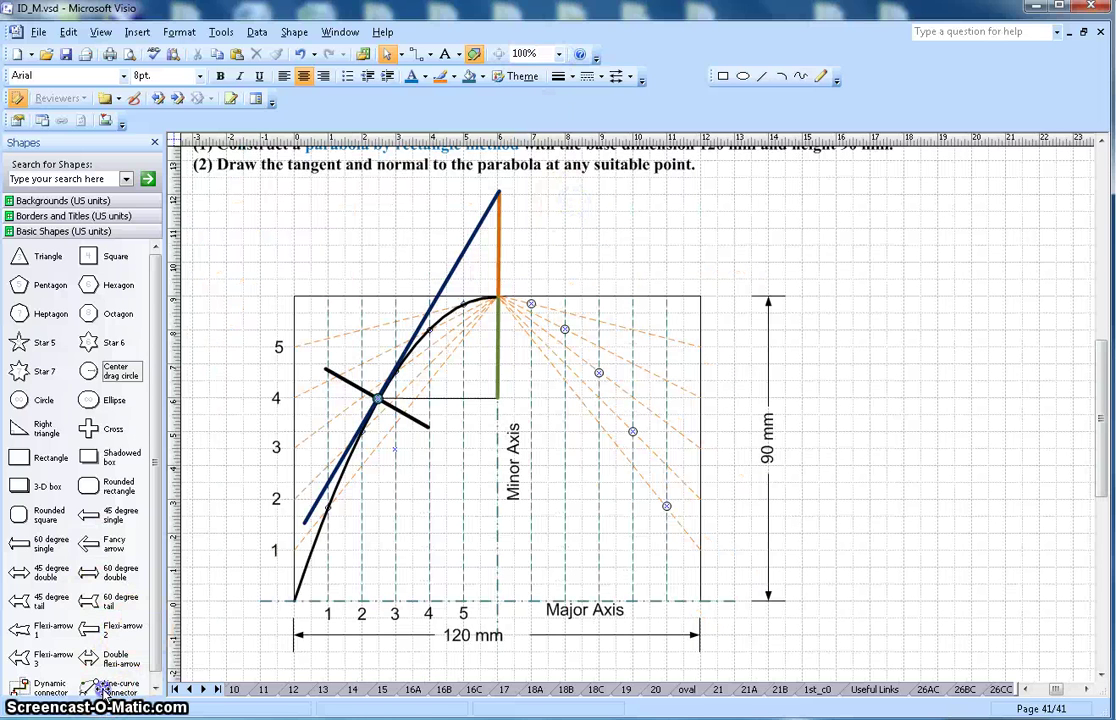
left_click_drag(100, 688, 500, 302)
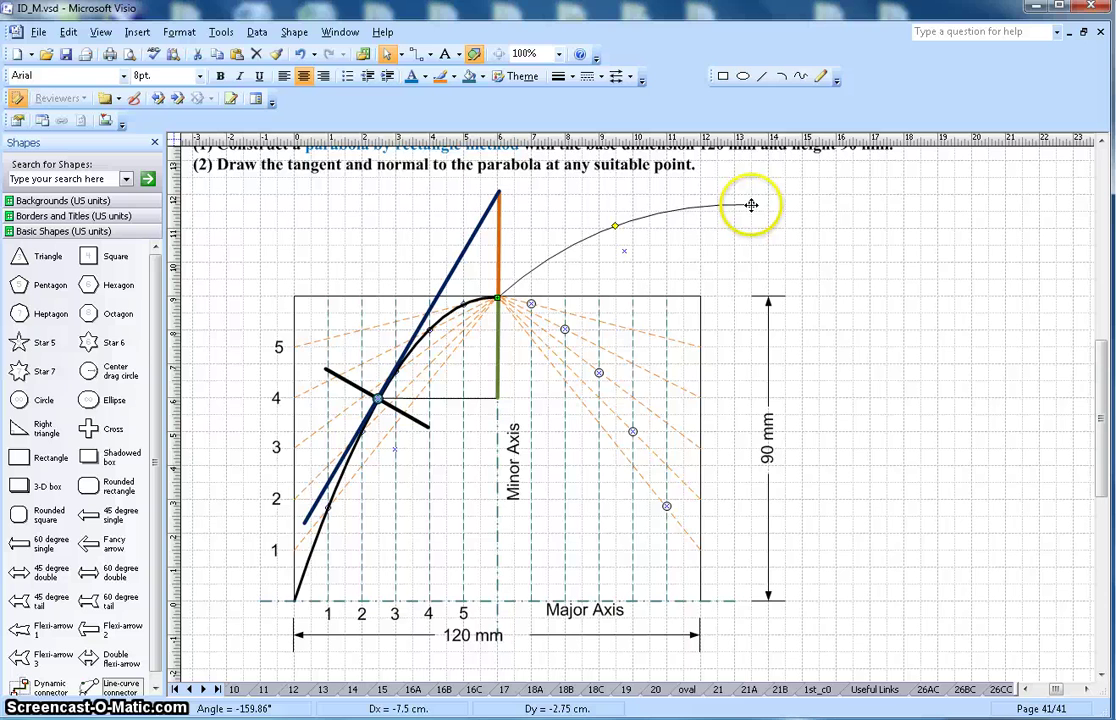
left_click_drag(750, 204, 700, 600)
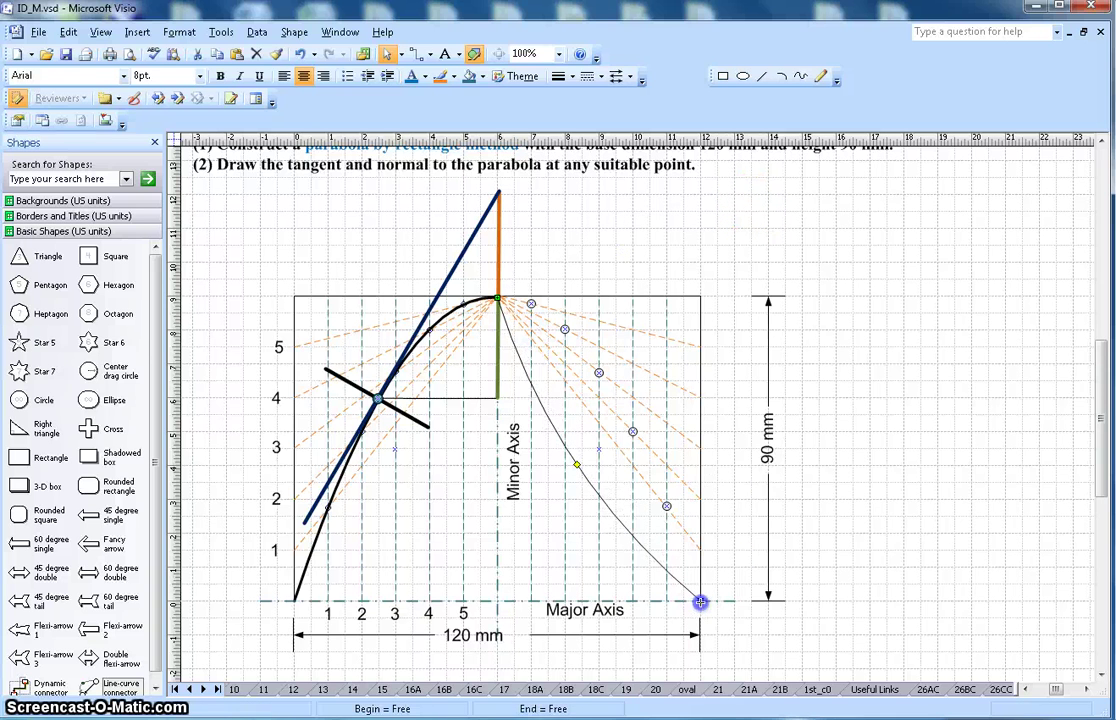
left_click_drag(605, 518, 600, 377)
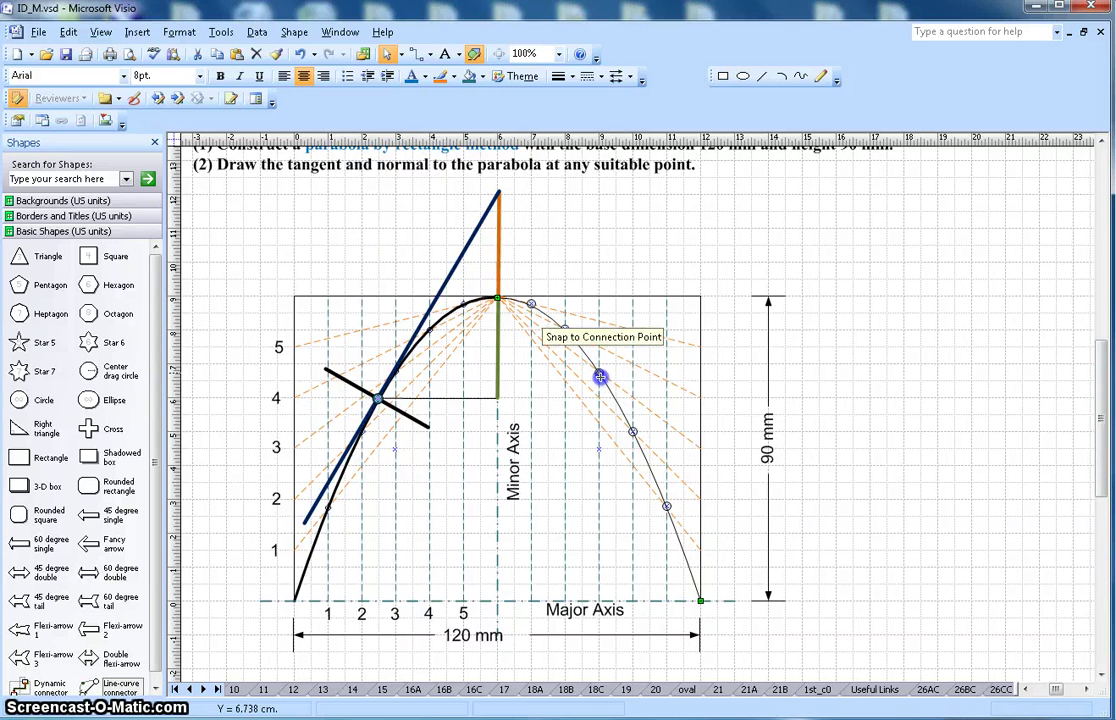
left_click_drag(589, 365, 596, 368)
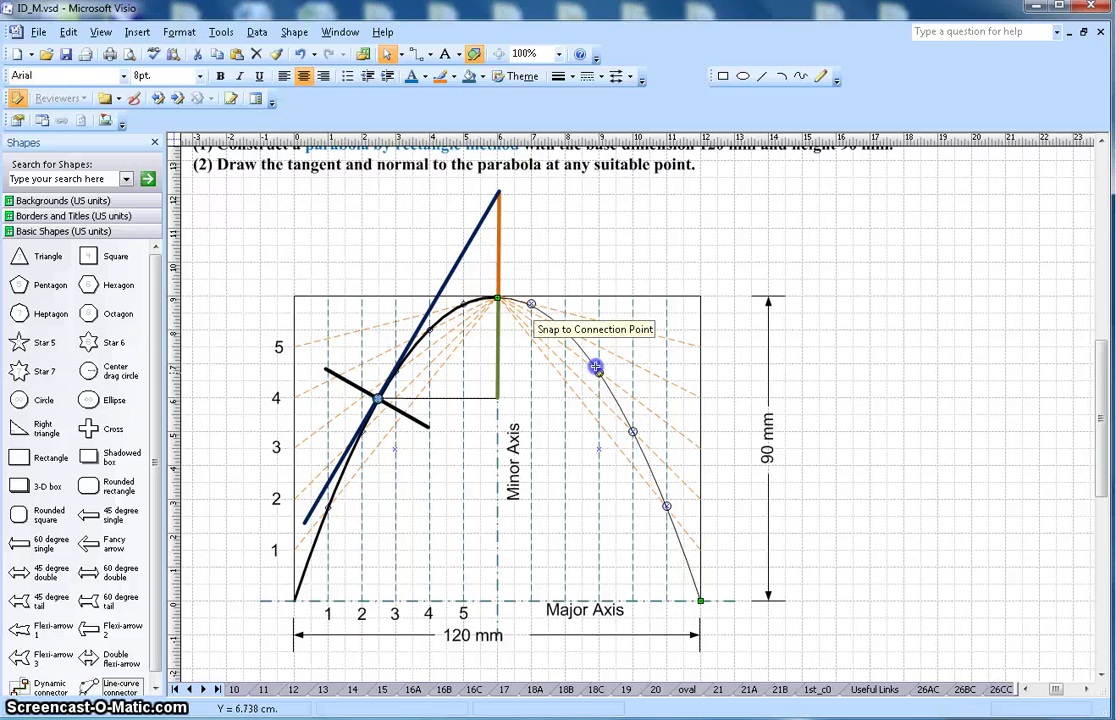
left_click_drag(618, 349, 585, 352)
left_click(560, 77)
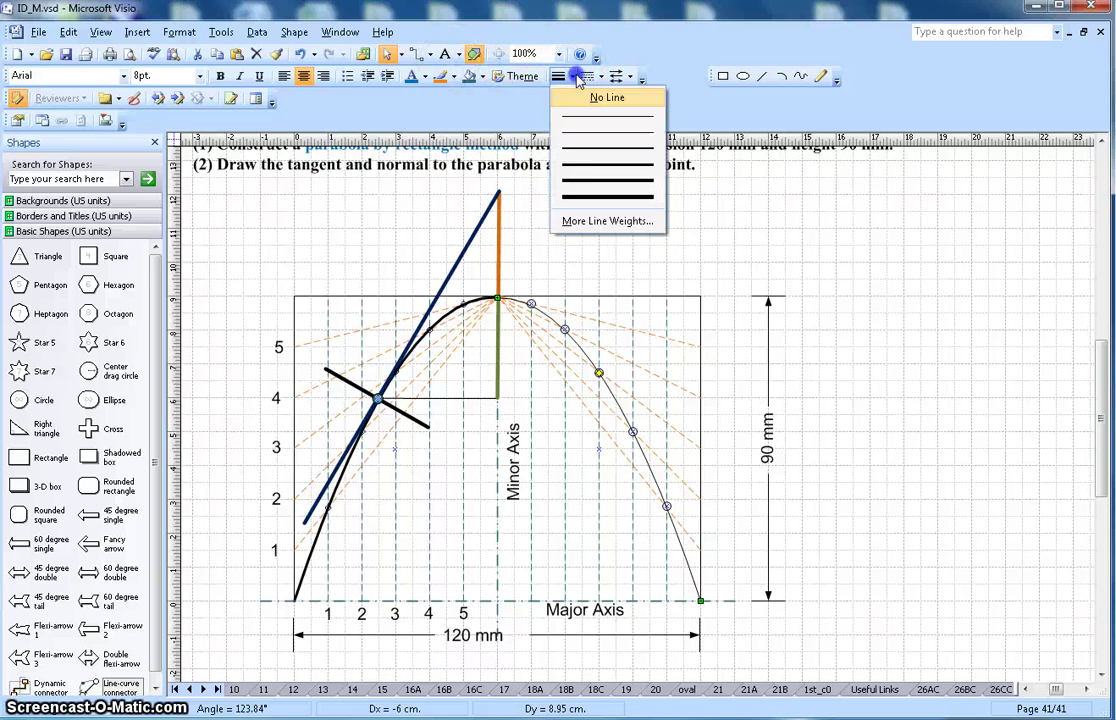
left_click(577, 155)
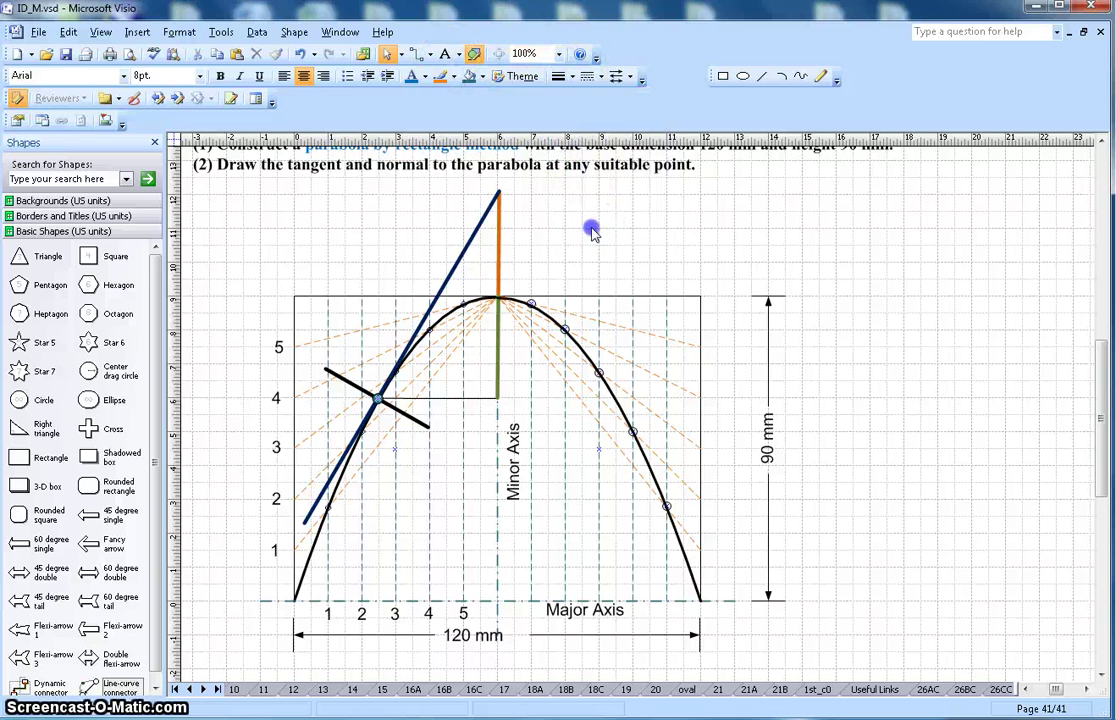
Step: Copy the left-side height labels 1–5 to the rectangle's right edge
mouse_move(585, 320)
left_mouse_down()
mouse_move(618, 461)
mouse_move(685, 543)
mouse_move(551, 300)
left_mouse_up()
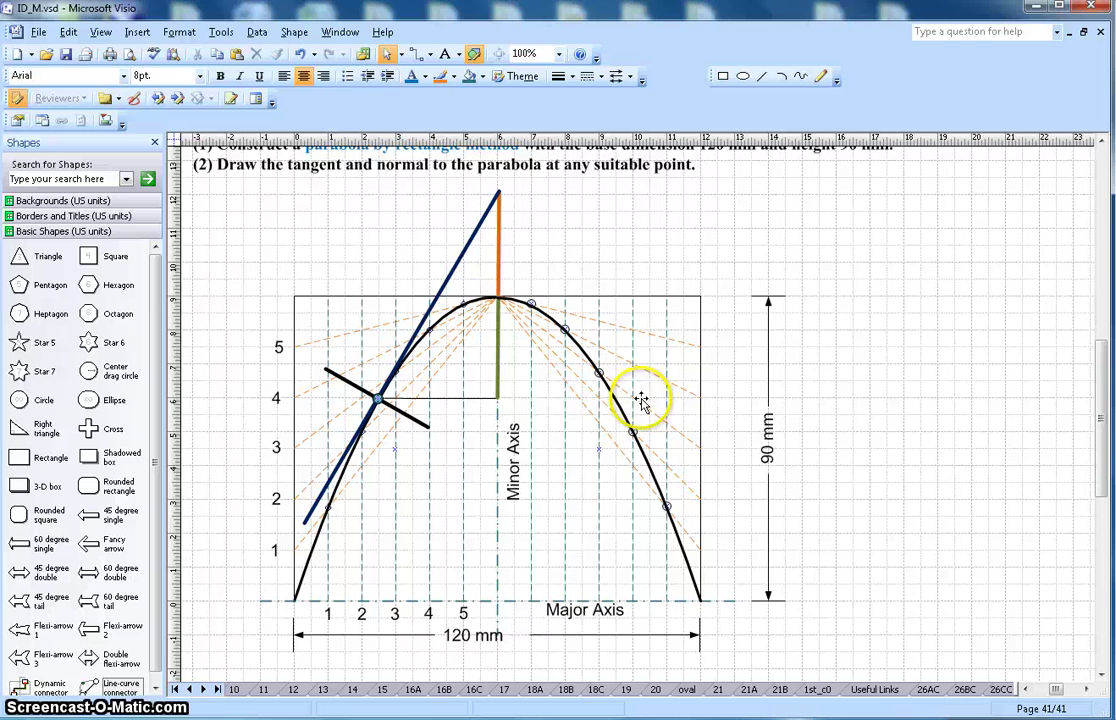
left_click(274, 548)
left_click(274, 505, "shift")
left_click(277, 452, "shift")
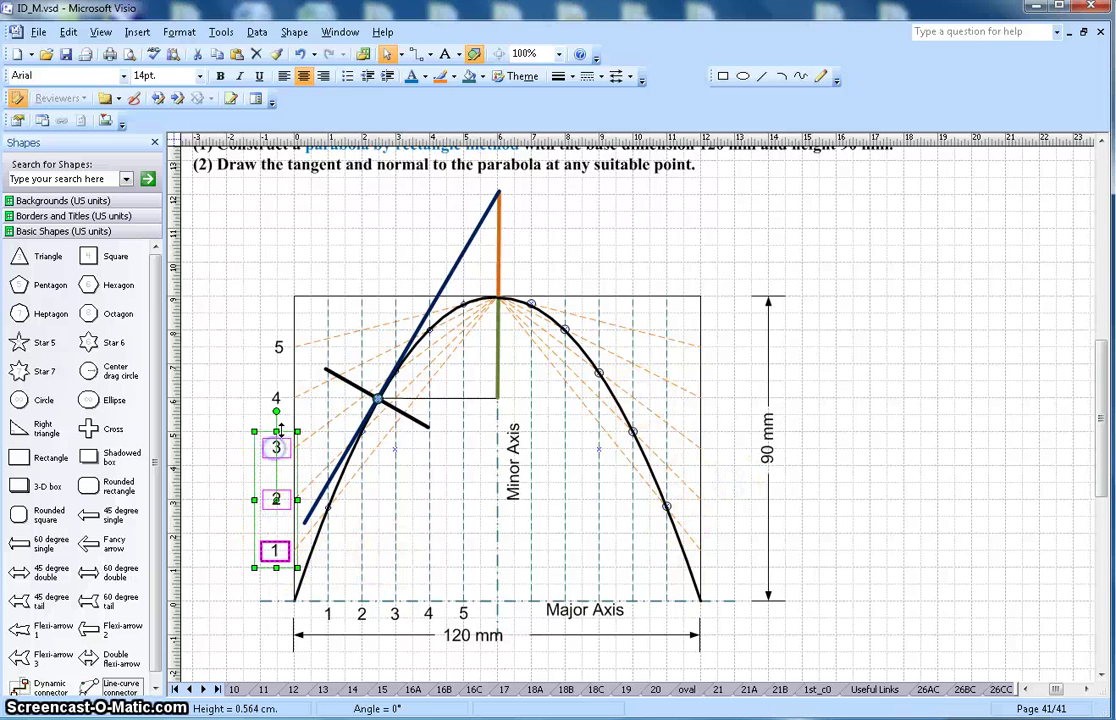
left_click(277, 398, "shift")
left_click(280, 350, "shift")
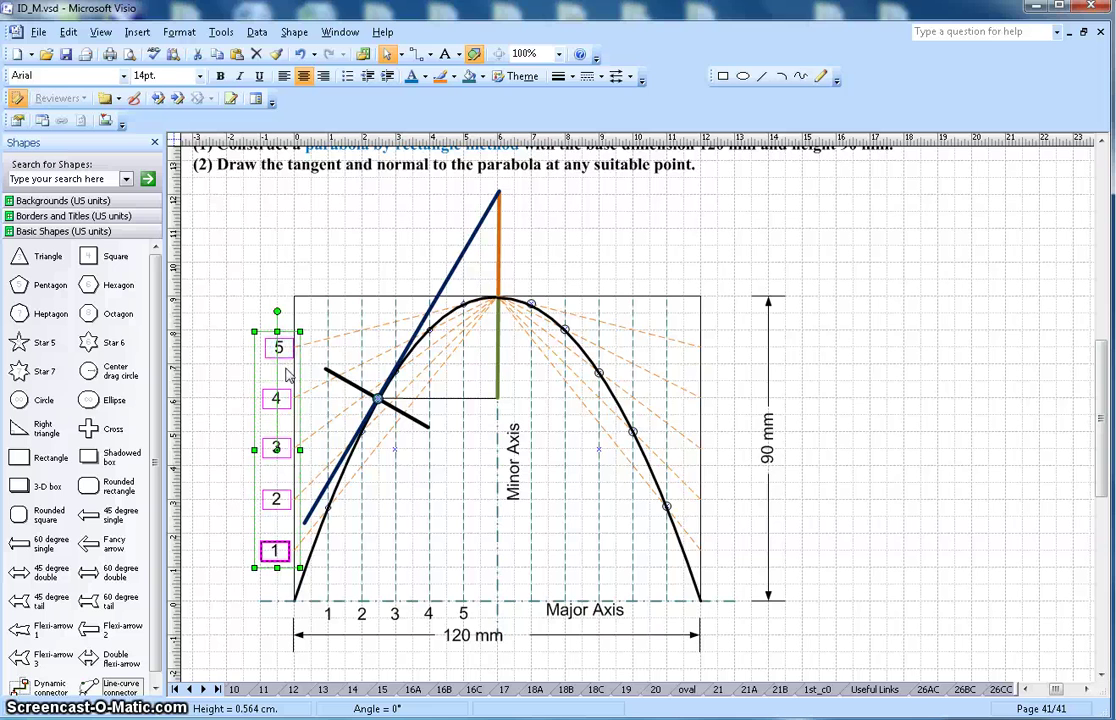
left_click_drag(299, 378, 721, 403, "ctrl")
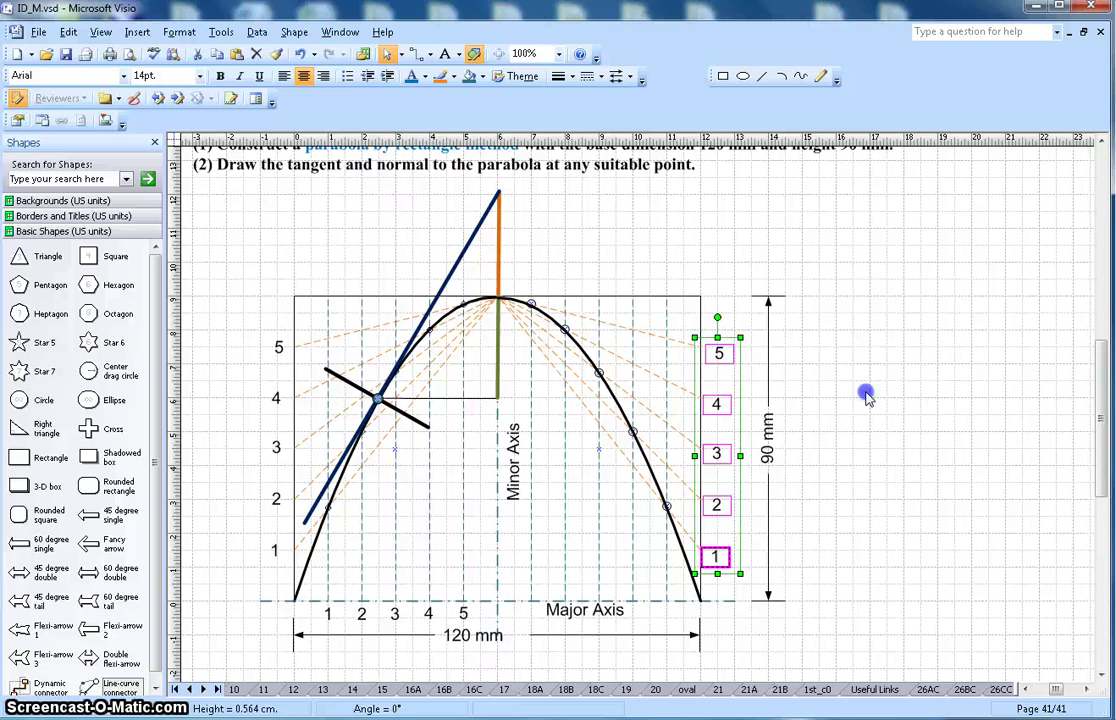
left_click(864, 393)
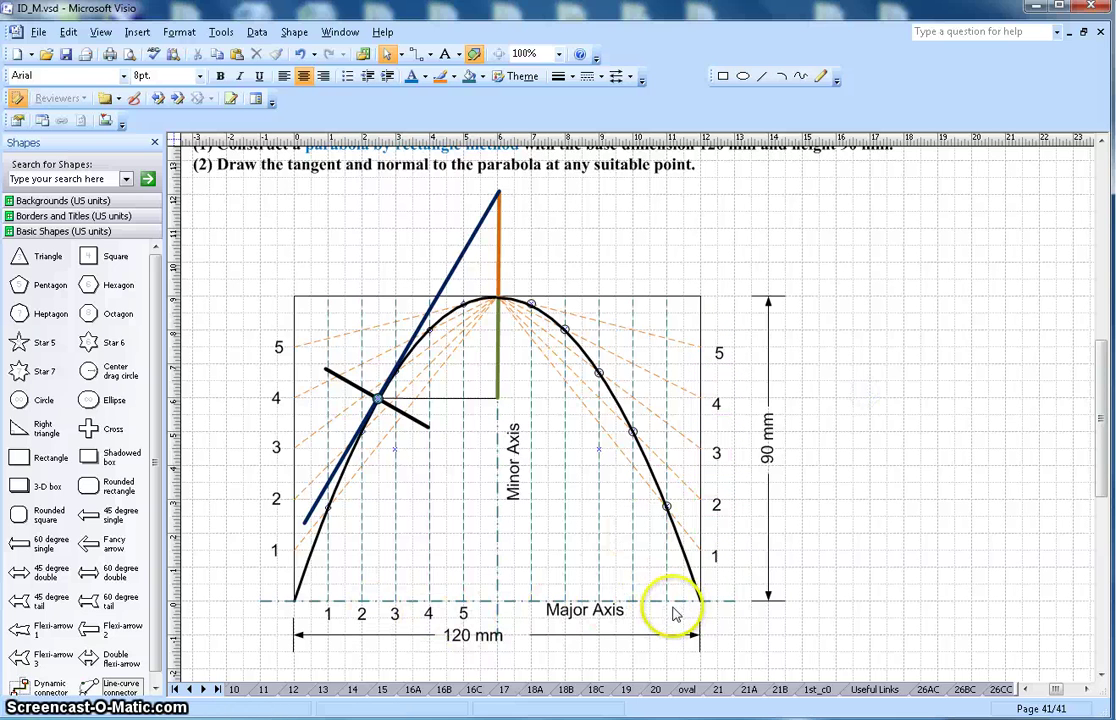
Step: Duplicate the bottom label 1 and place it below the Major Axis on the right
left_click(328, 615)
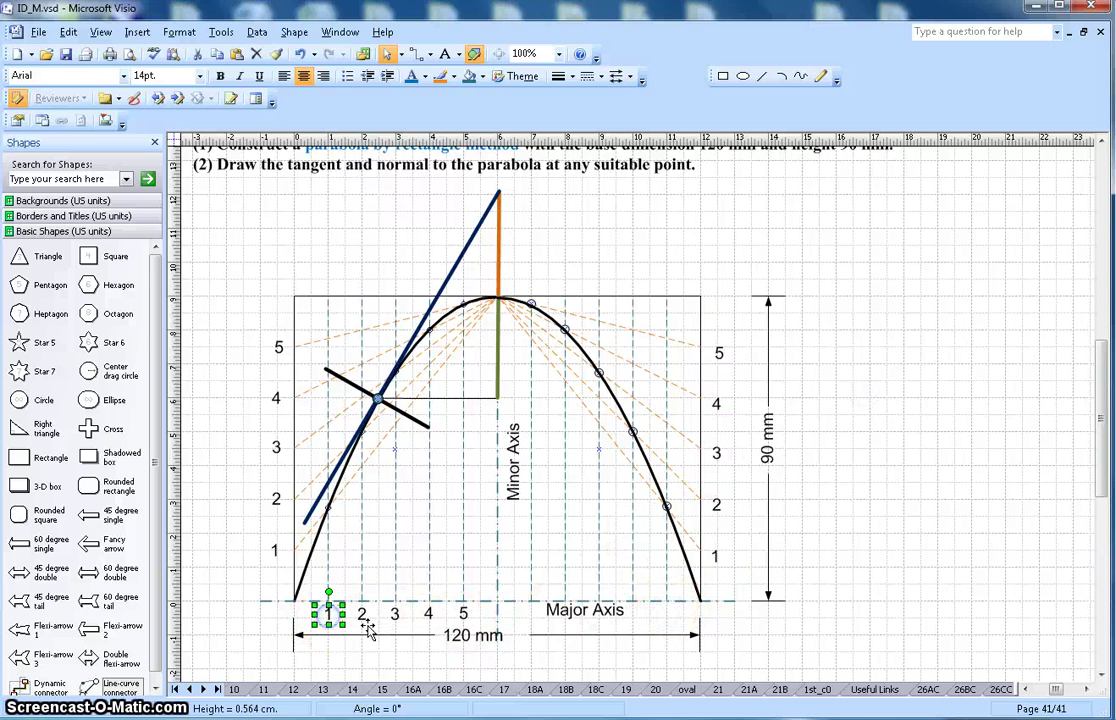
left_click(360, 624)
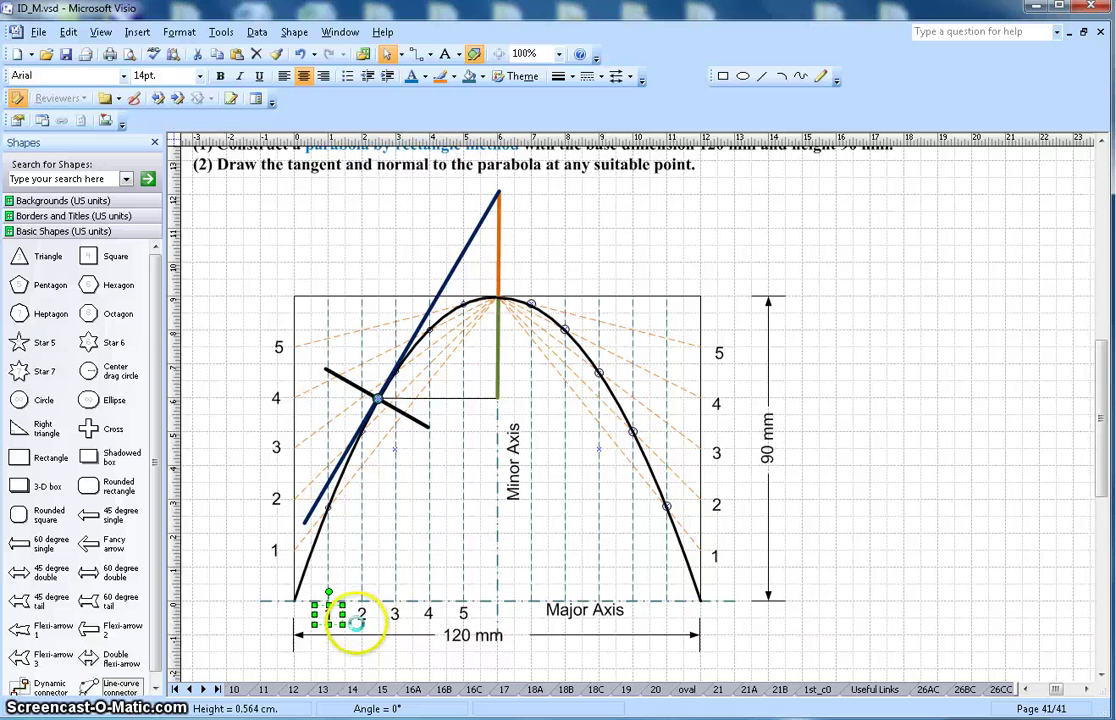
key("ctrl+v")
left_click_drag(636, 421, 667, 617)
left_click(849, 557)
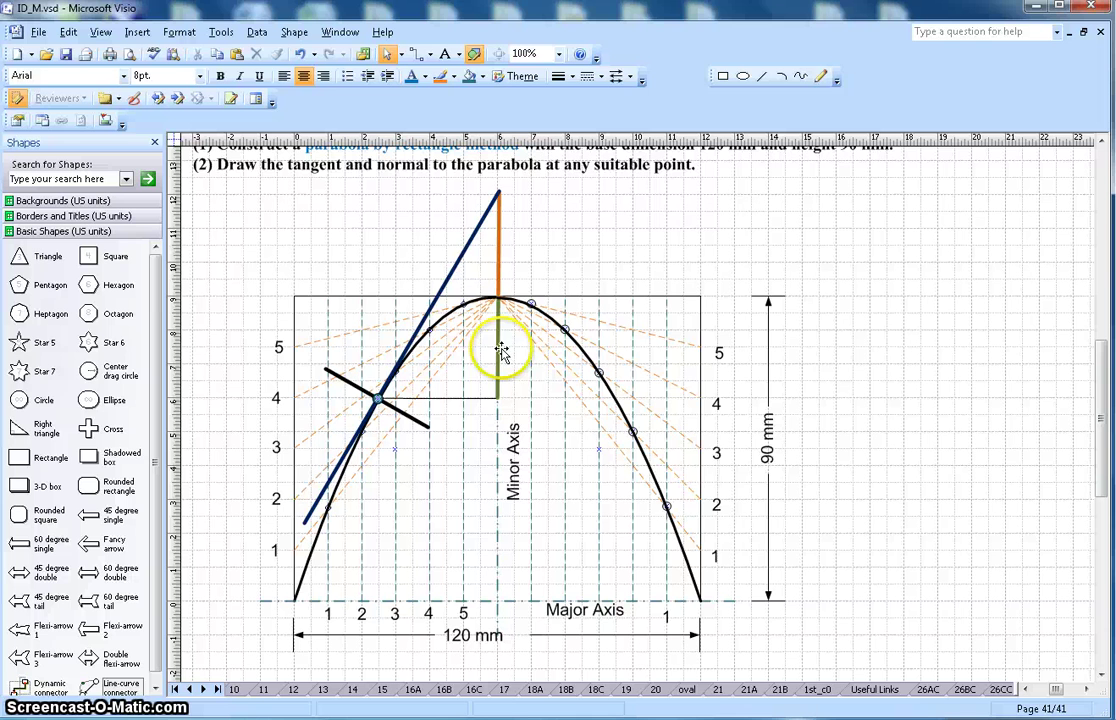
left_click(762, 76)
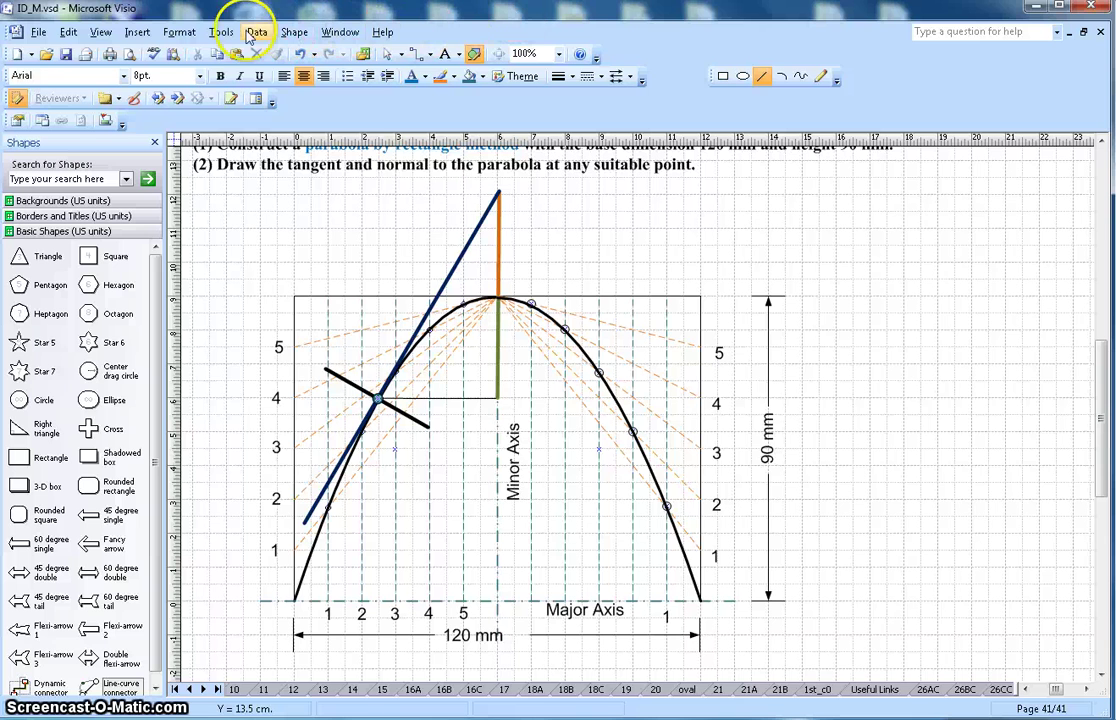
Step: Uncheck Snap and Glue as currently active in the Snap & Glue settings
left_click(221, 32)
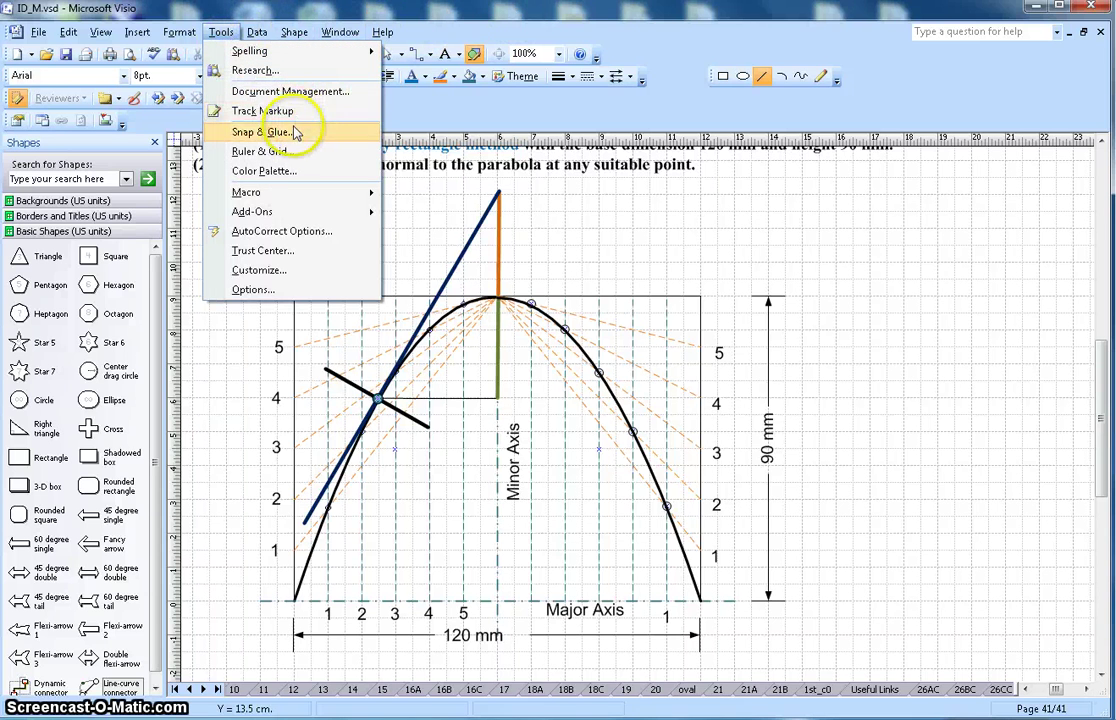
left_click(288, 131)
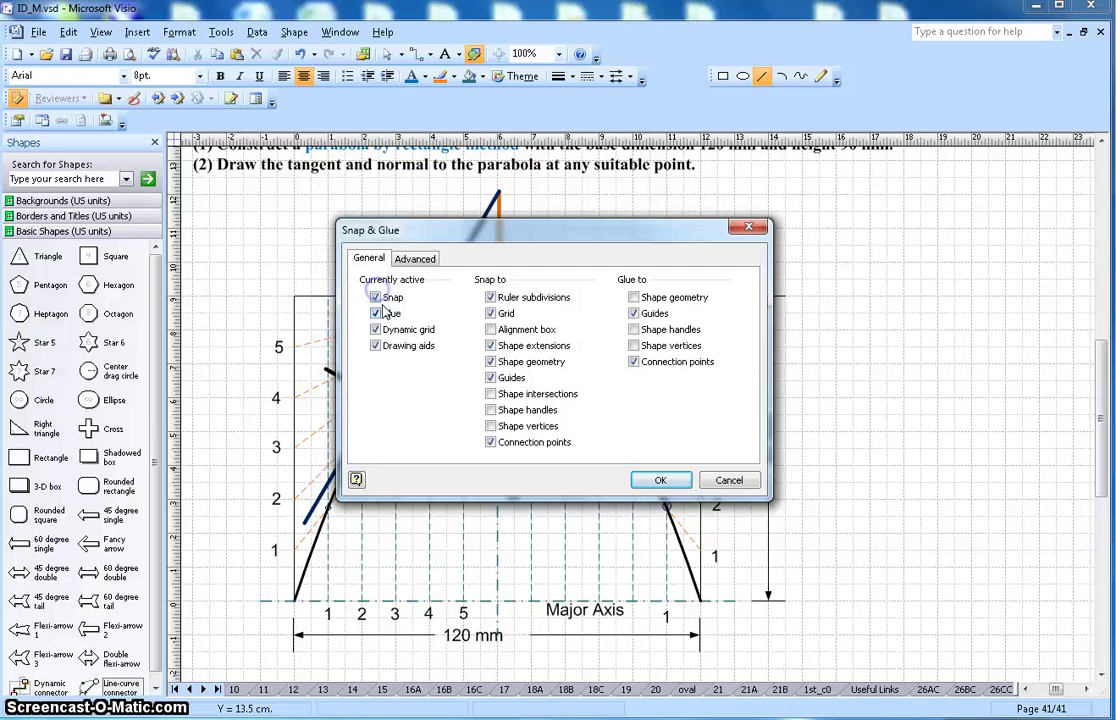
left_click(375, 297)
left_click(375, 313)
left_click(656, 480)
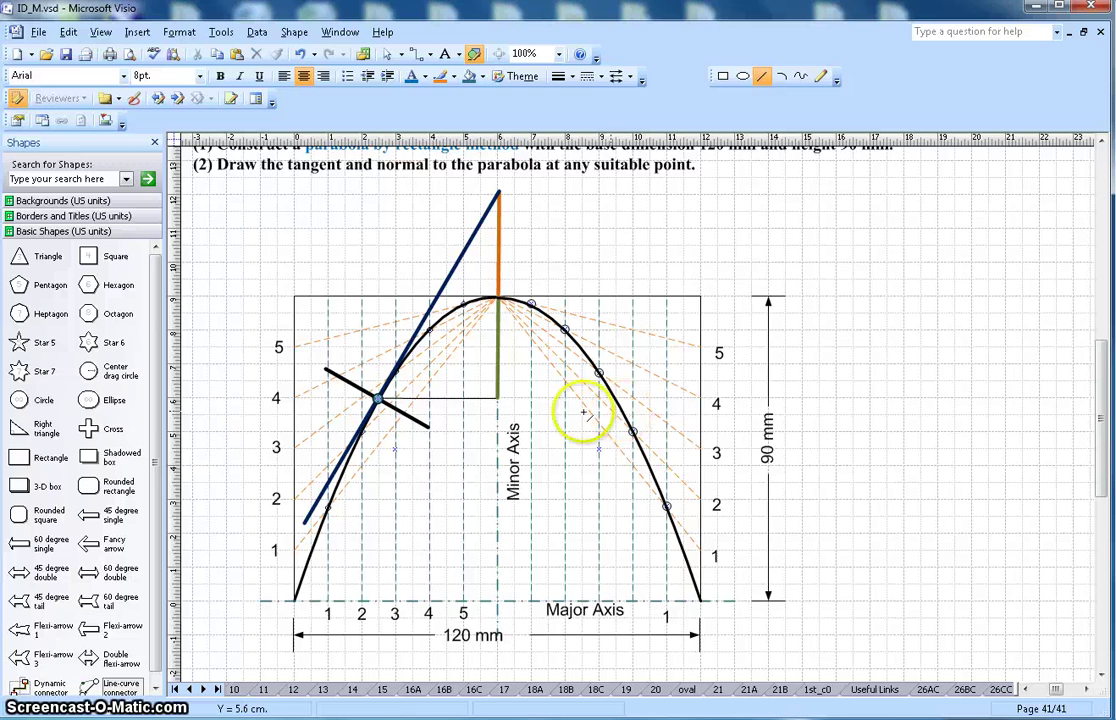
Step: Place a small blue-filled circle on a point of the parabola's right branch
left_click_drag(43, 400, 857, 340)
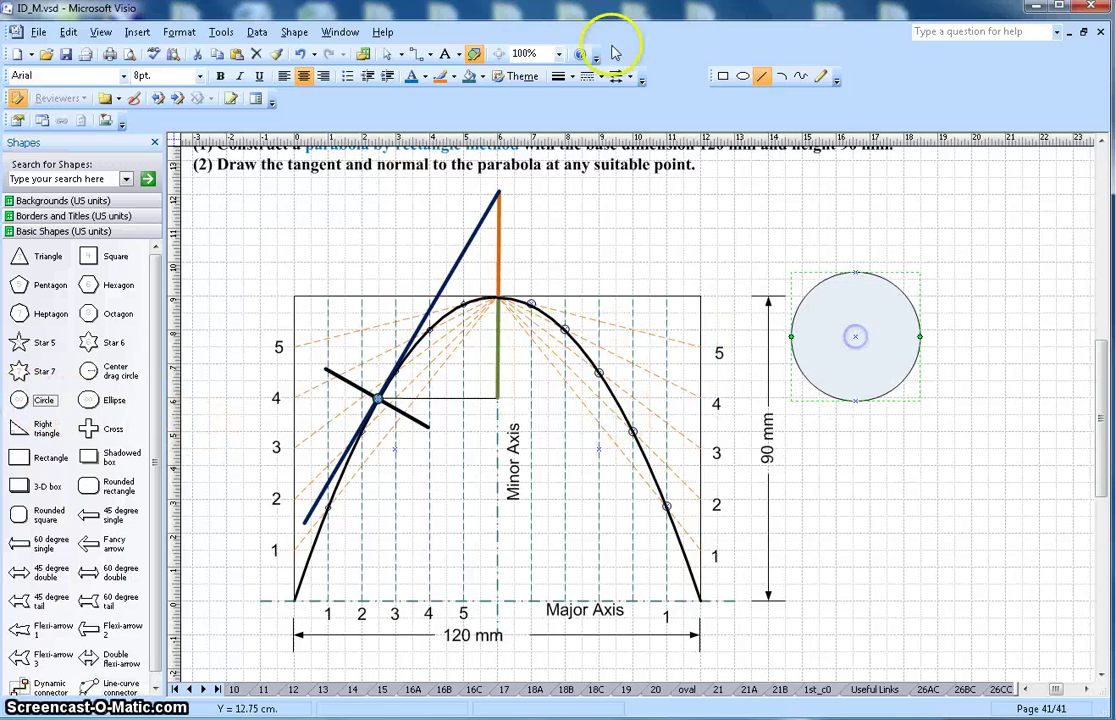
left_click(388, 54)
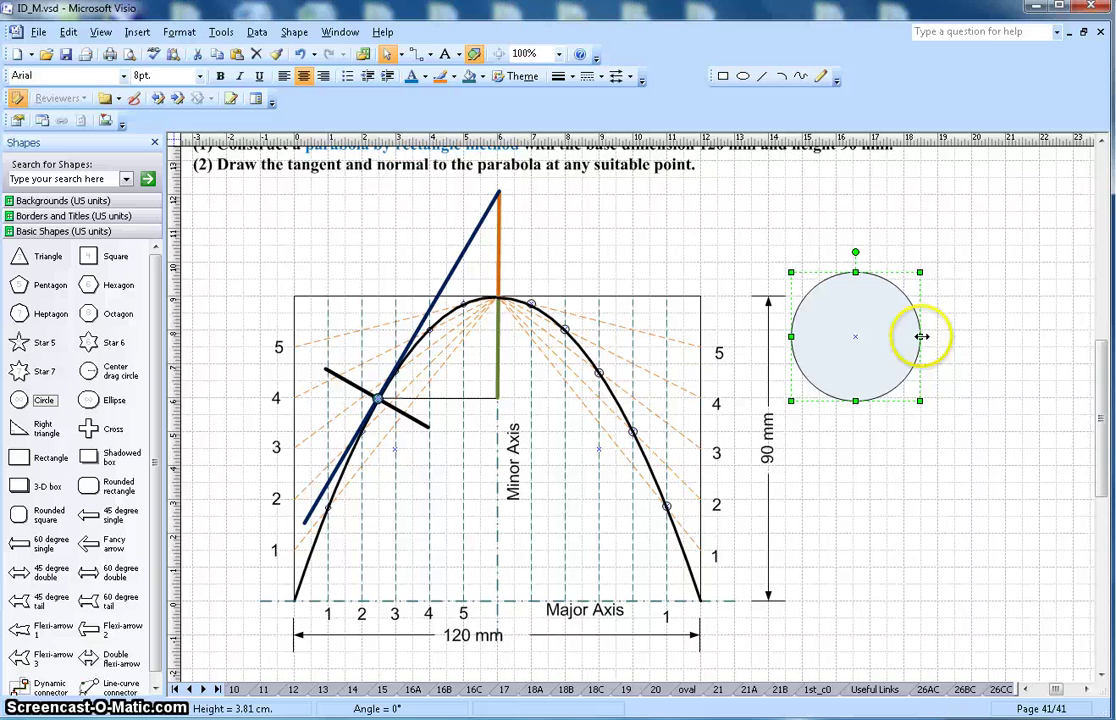
left_click_drag(919, 399, 808, 300)
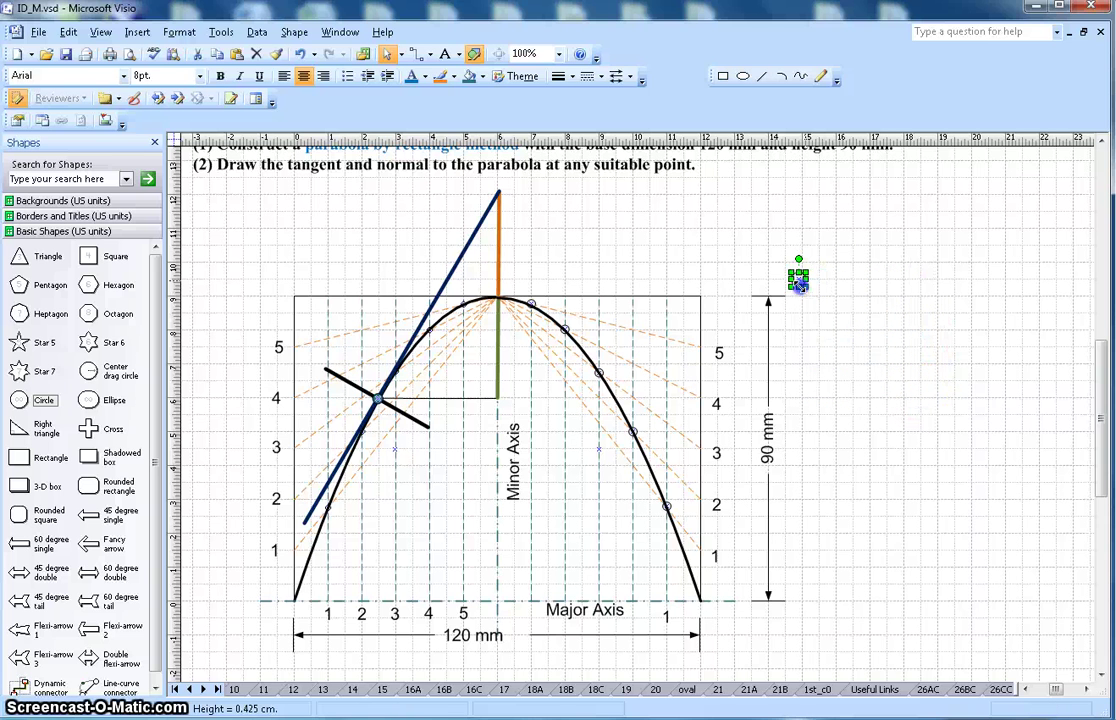
left_click(469, 78)
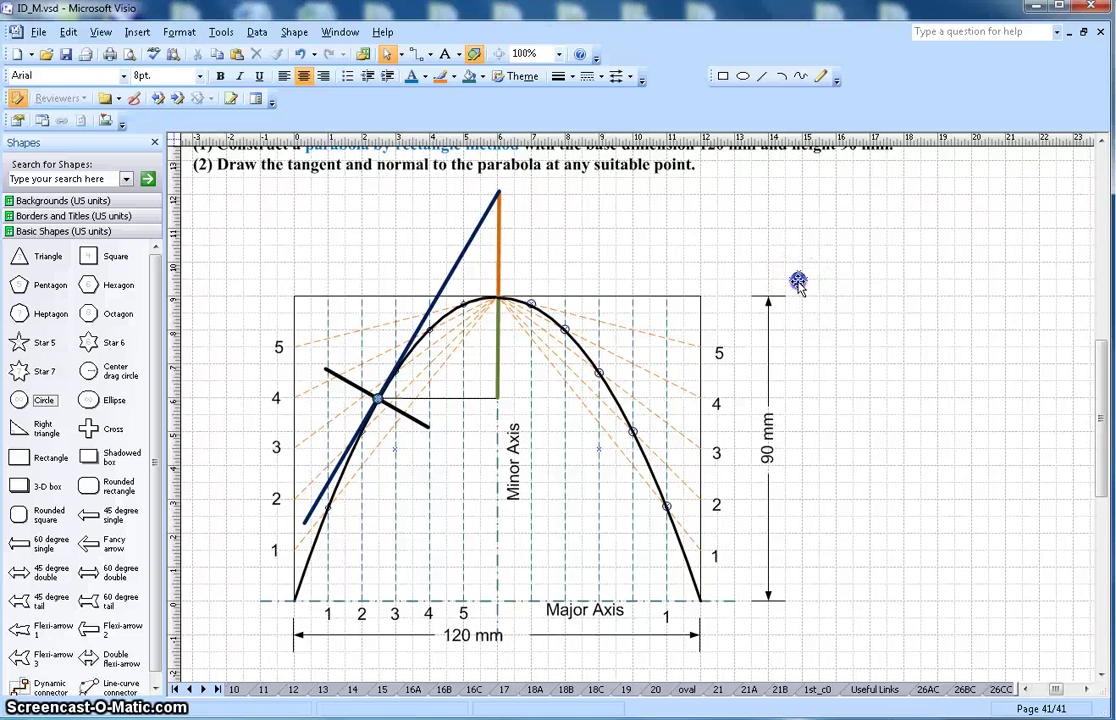
left_click_drag(797, 283, 709, 325)
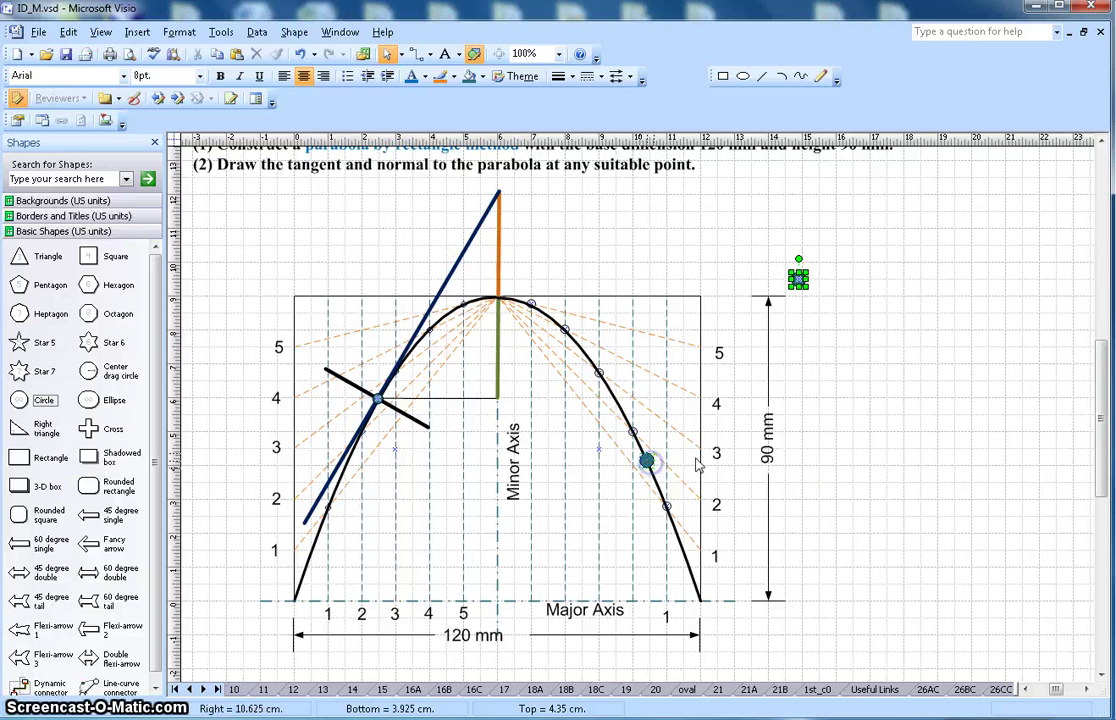
left_click_drag(698, 465, 700, 462)
left_click(774, 416)
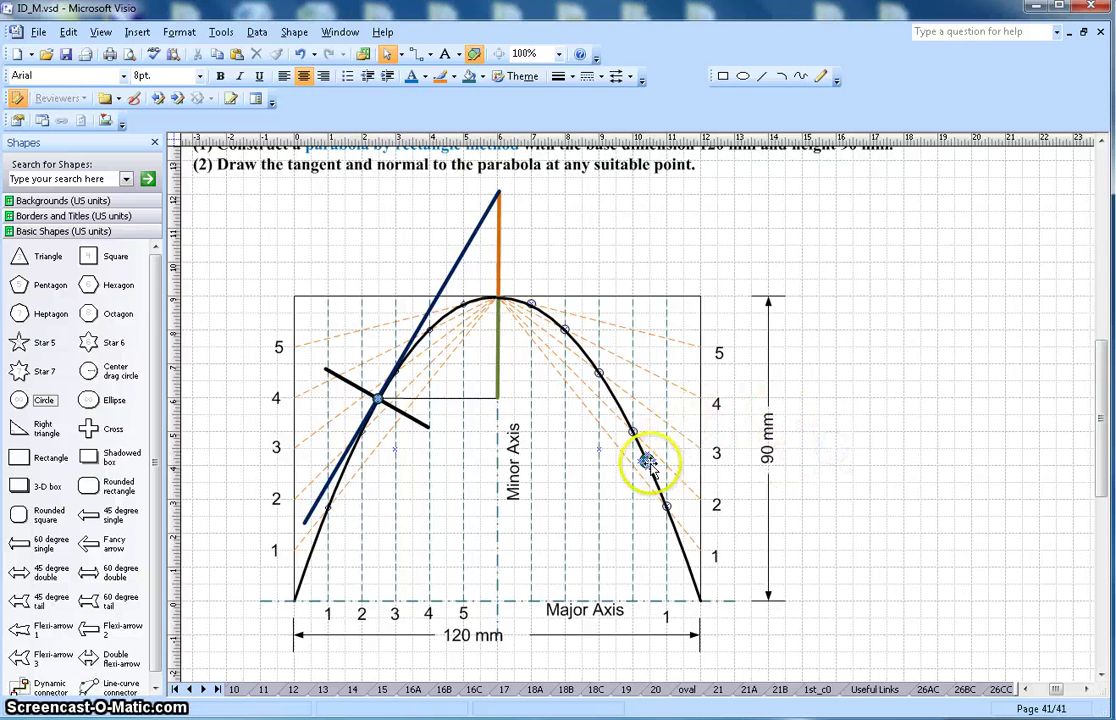
left_click(761, 76)
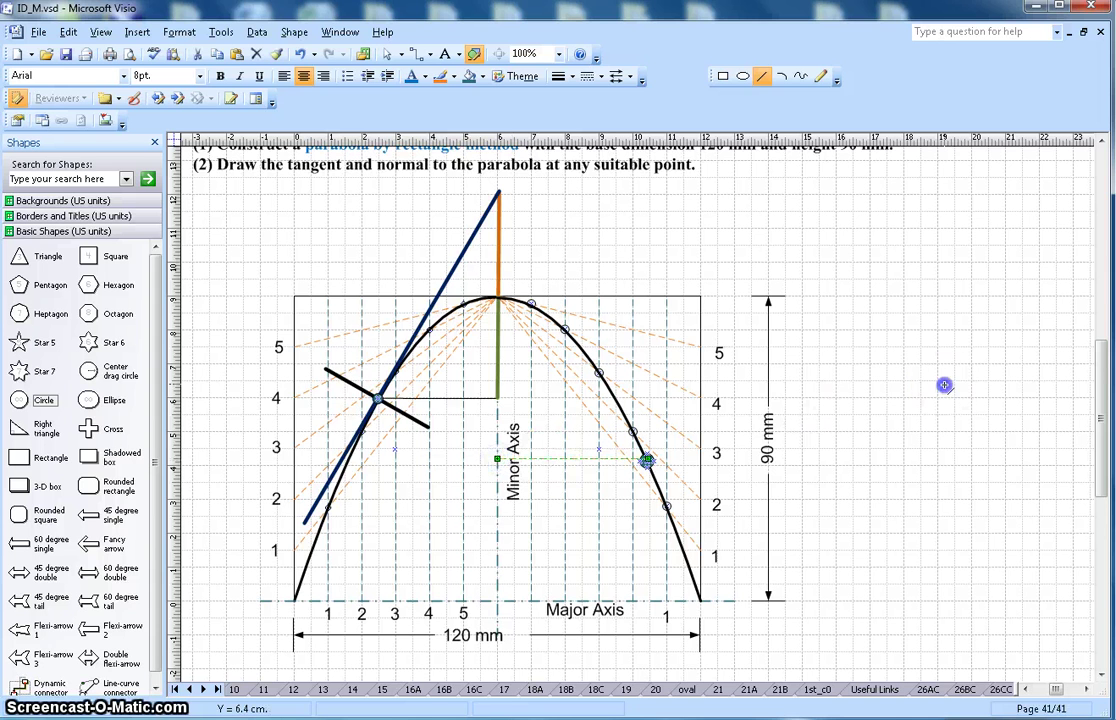
Step: Move the blue marker up the curve to the division-4 point, leaving the horizontal line removed
left_click(497, 463)
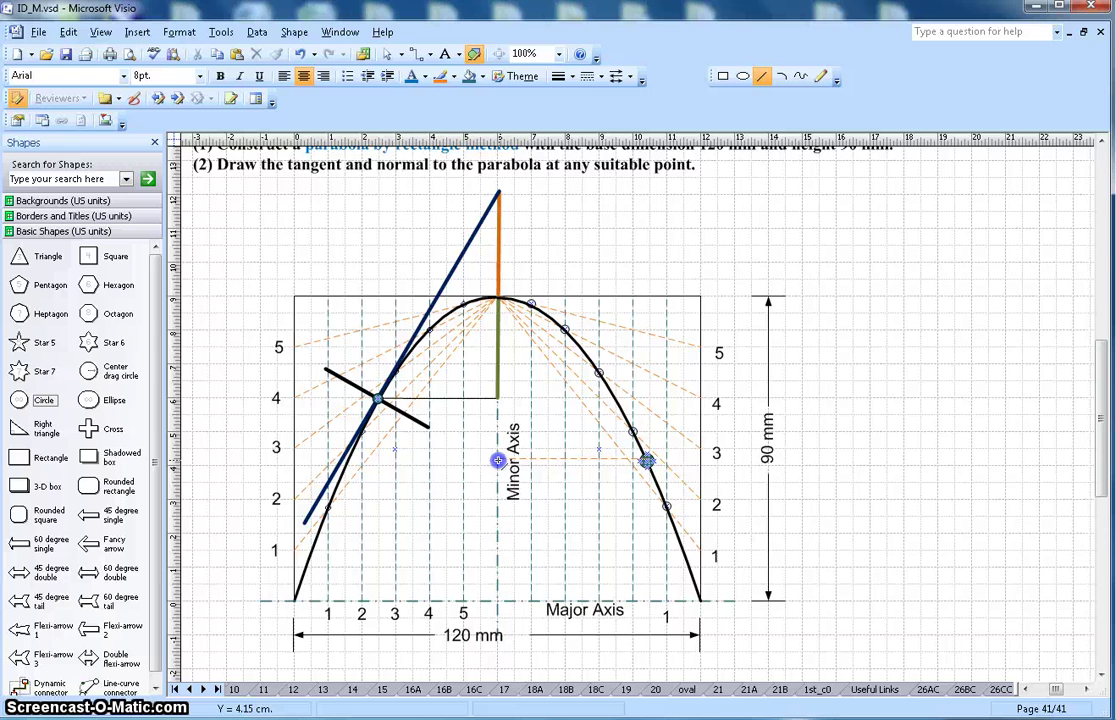
left_click(498, 461)
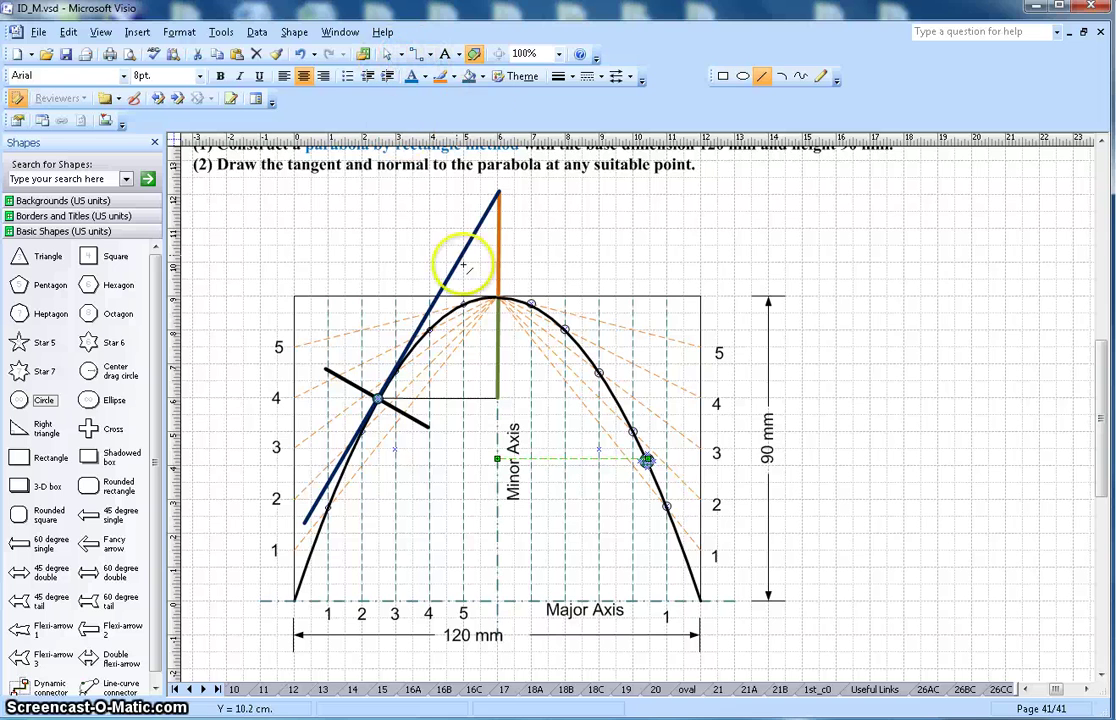
left_click(390, 55)
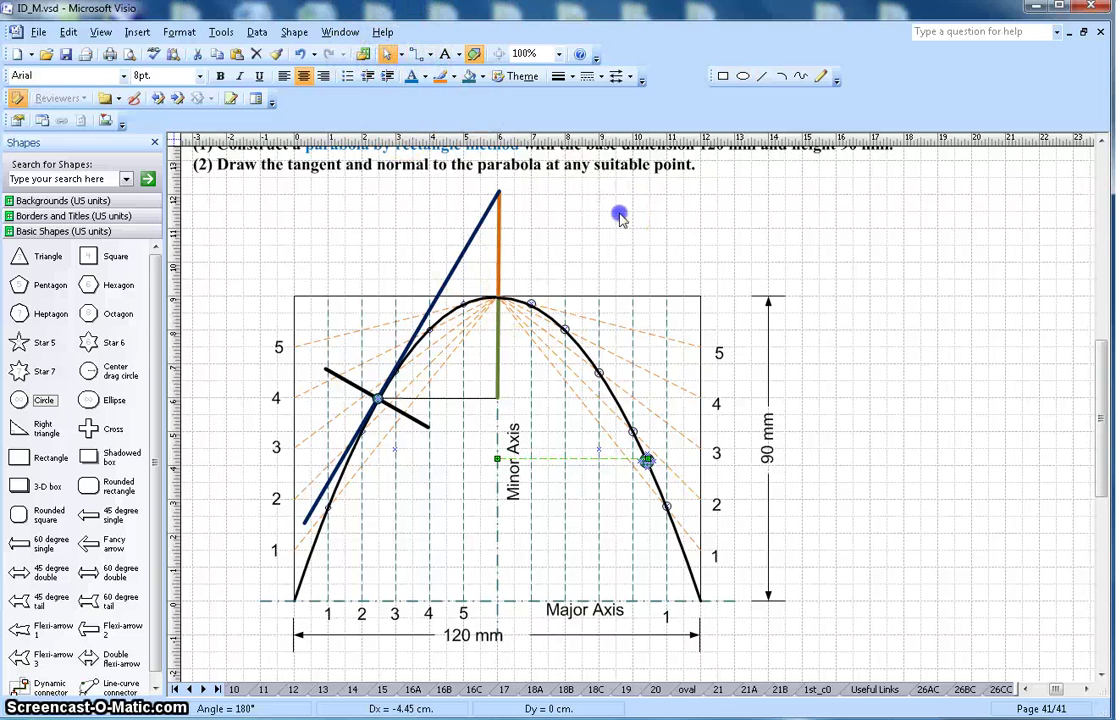
left_click_drag(578, 462, 645, 460)
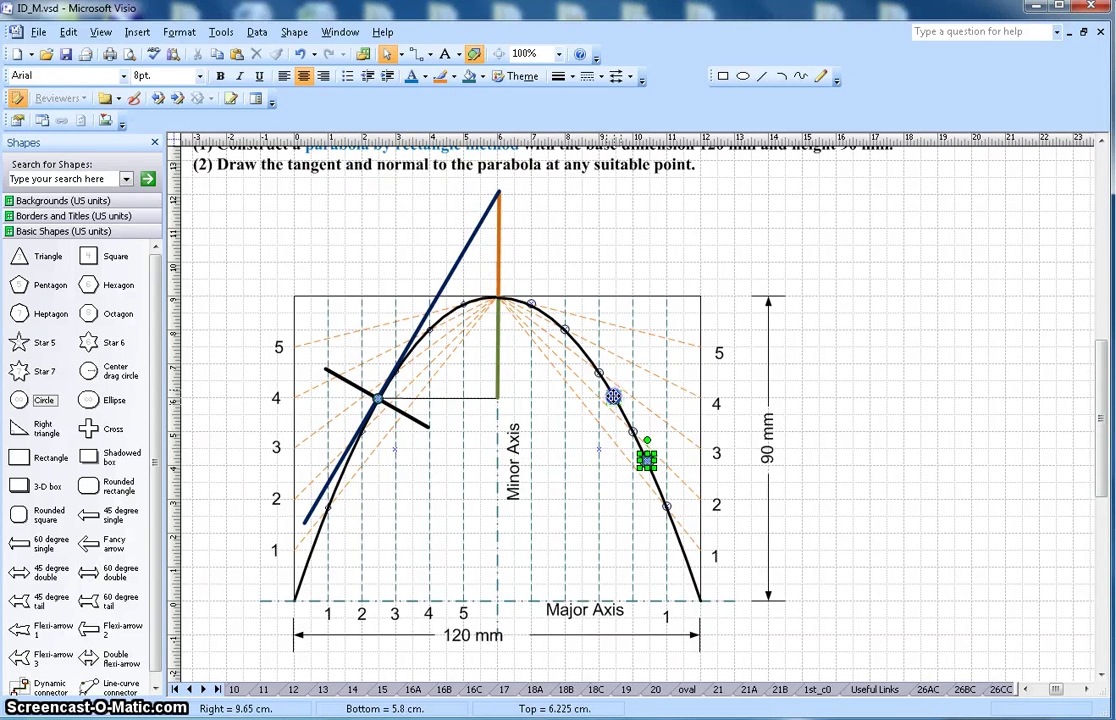
left_click_drag(613, 396, 613, 396)
left_click(652, 368)
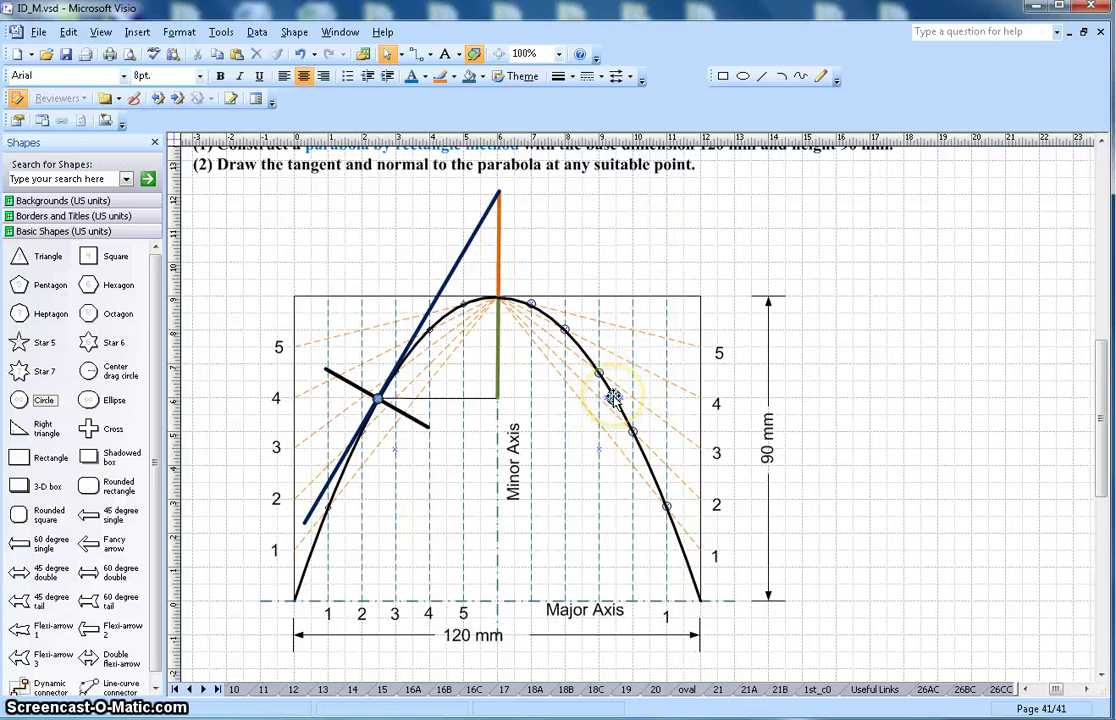
Step: Zoom to 200% and draw a line from the marked point across to the axis
left_click(557, 56)
left_click(592, 100)
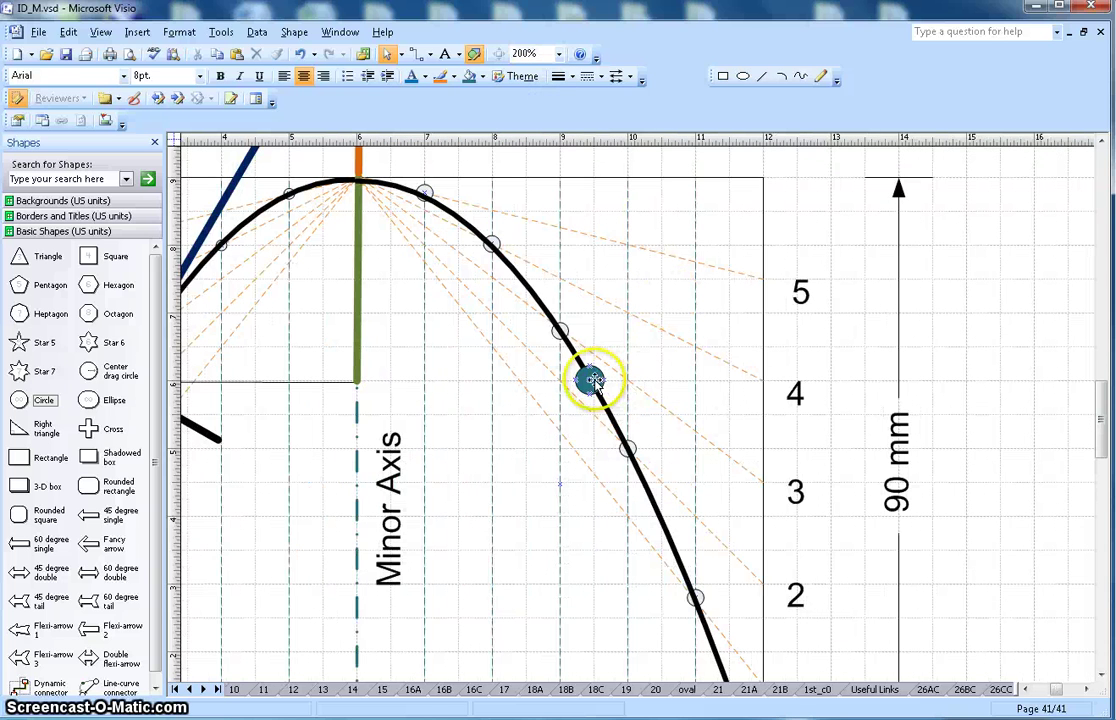
left_click(760, 79)
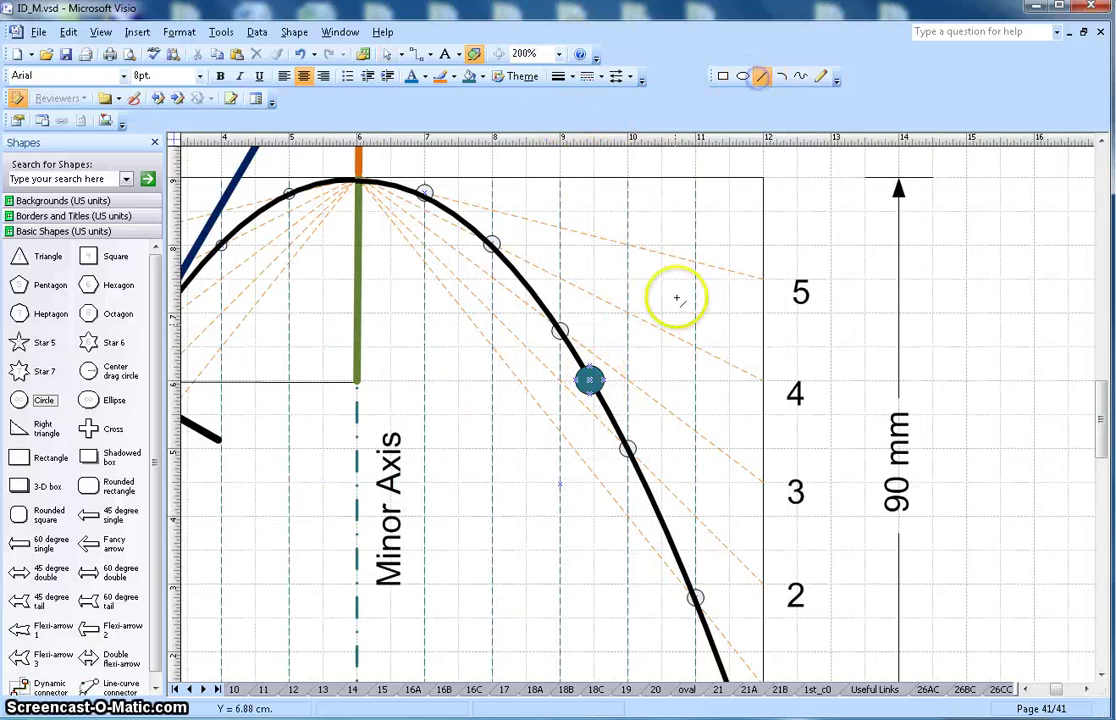
mouse_move(589, 381)
left_mouse_down()
mouse_move(416, 364)
mouse_move(357, 381)
left_mouse_up()
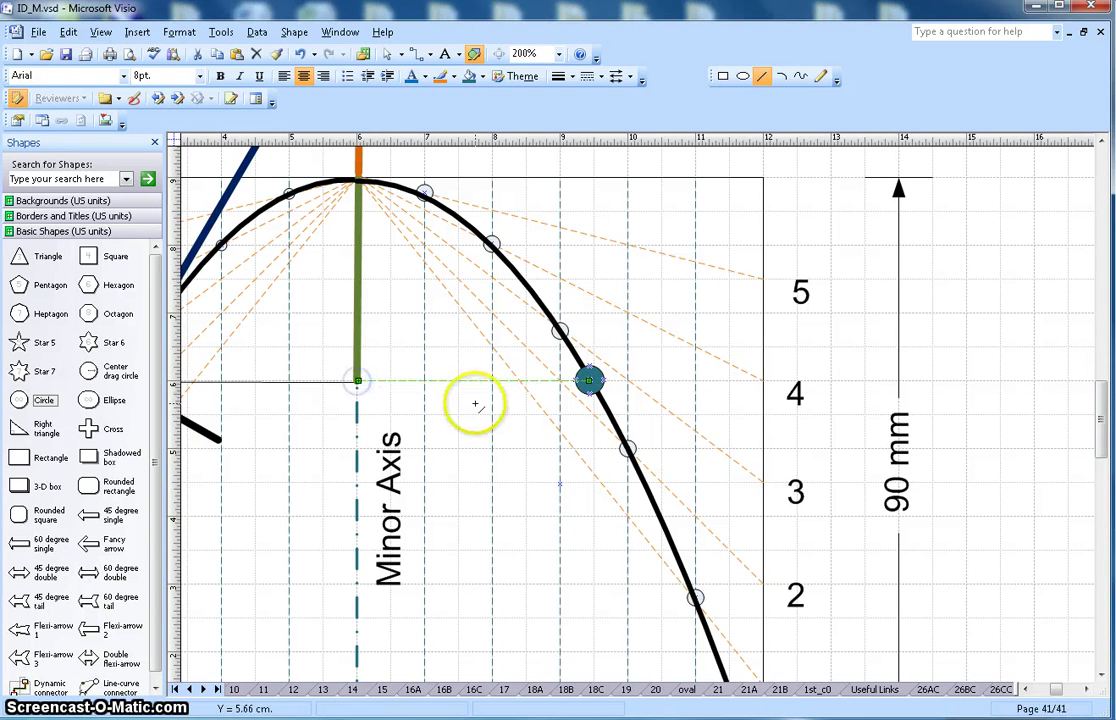
Step: Cut the orange line and paste it back as a green line along the axis above the vertex
scroll(474, 399, "up", 1)
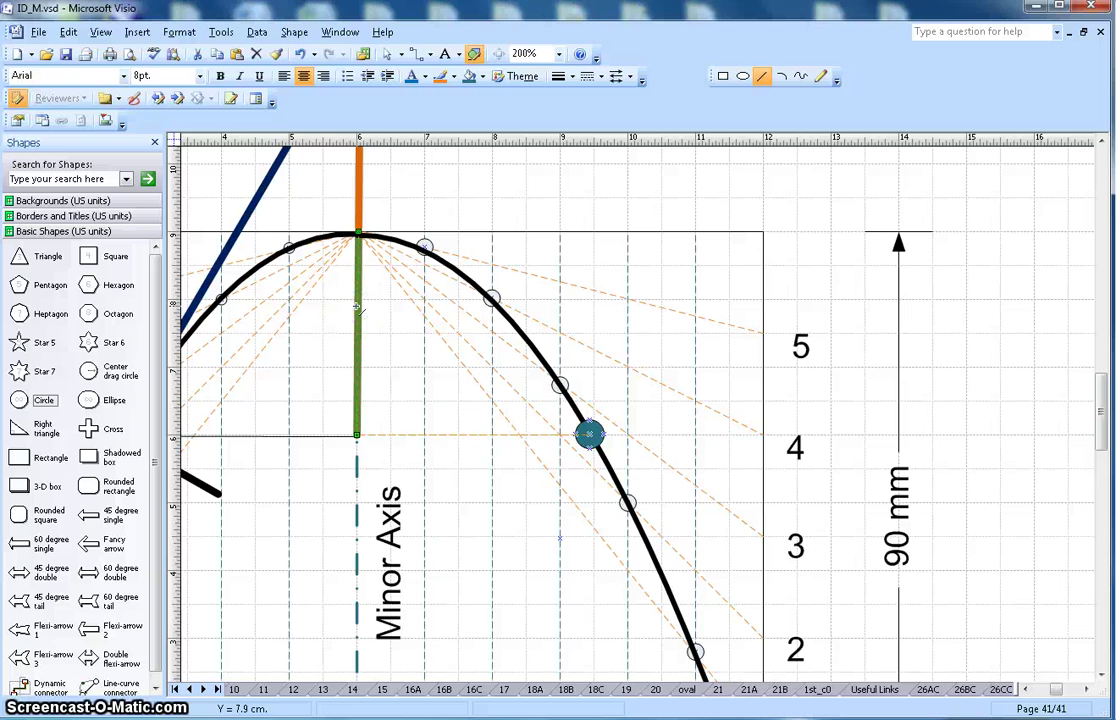
scroll(358, 295, "up", 3)
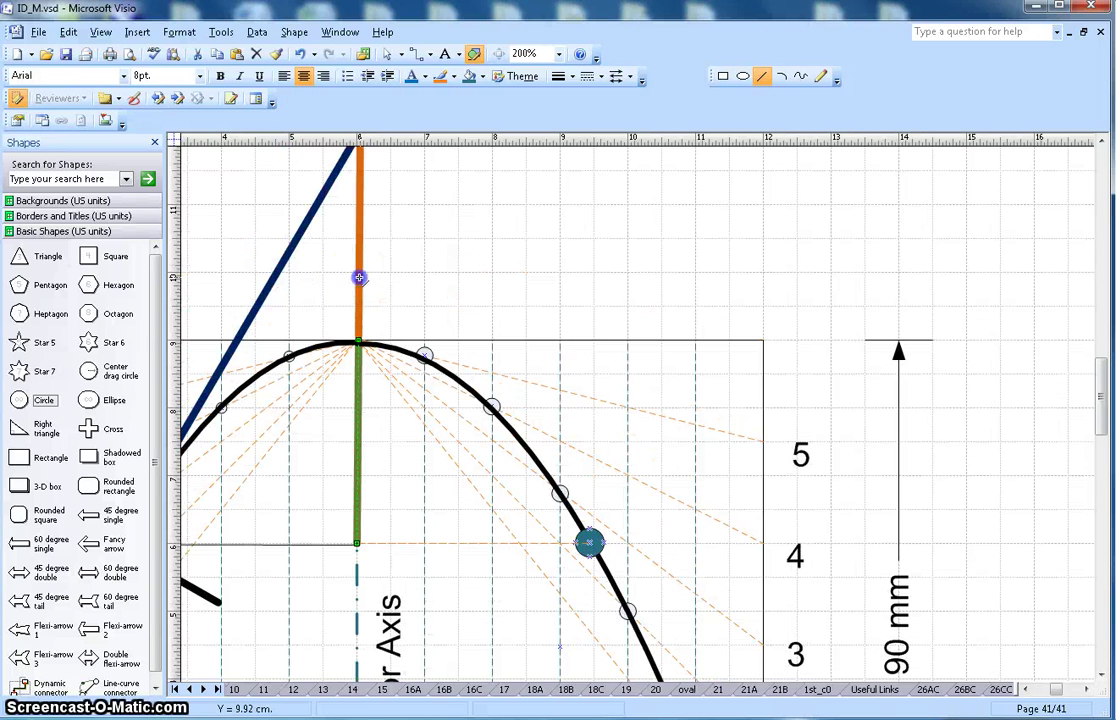
right_click(359, 277)
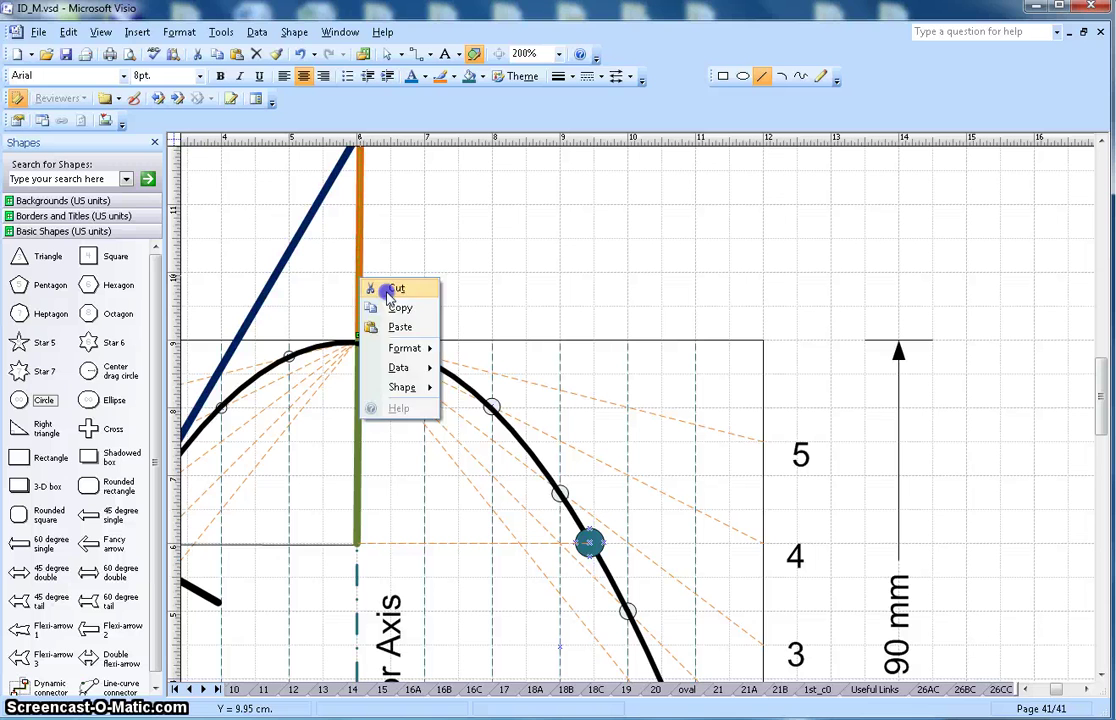
left_click(392, 289)
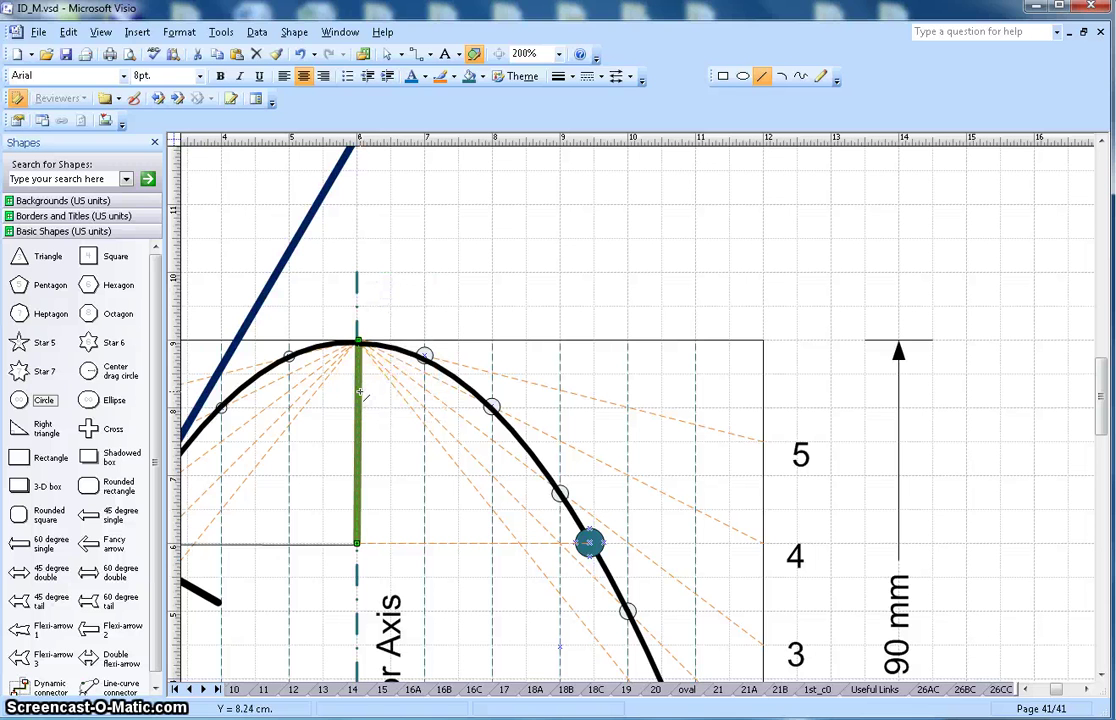
key("ctrl+v")
scroll(610, 374, "up", 4)
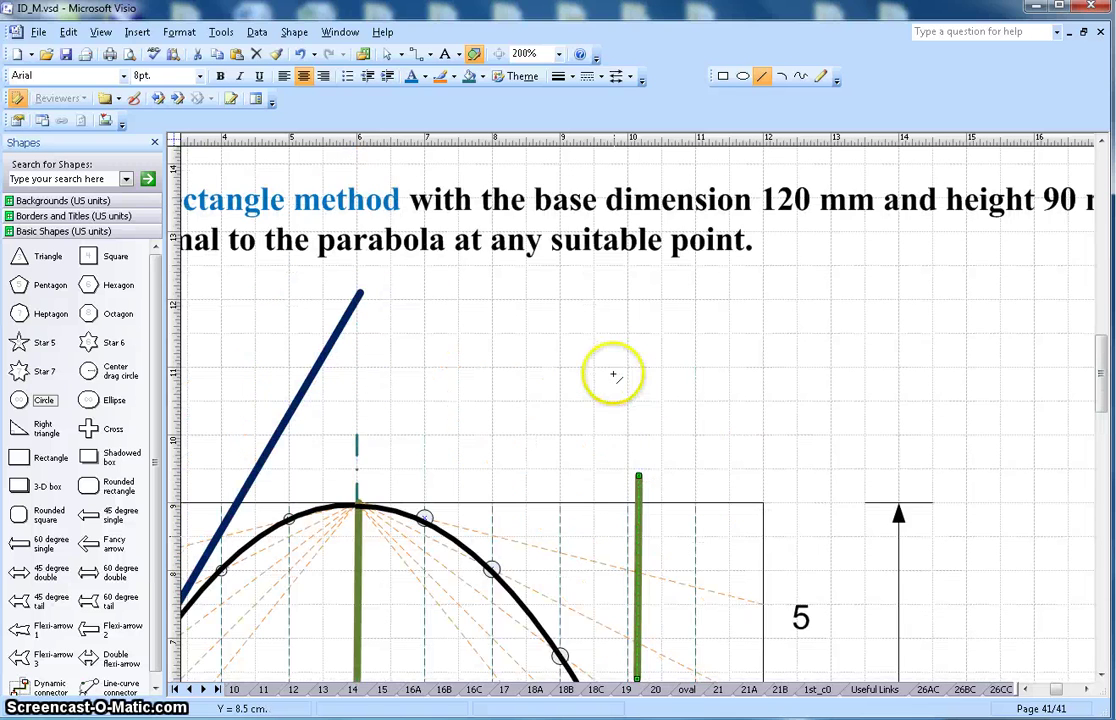
scroll(615, 374, "down", 1)
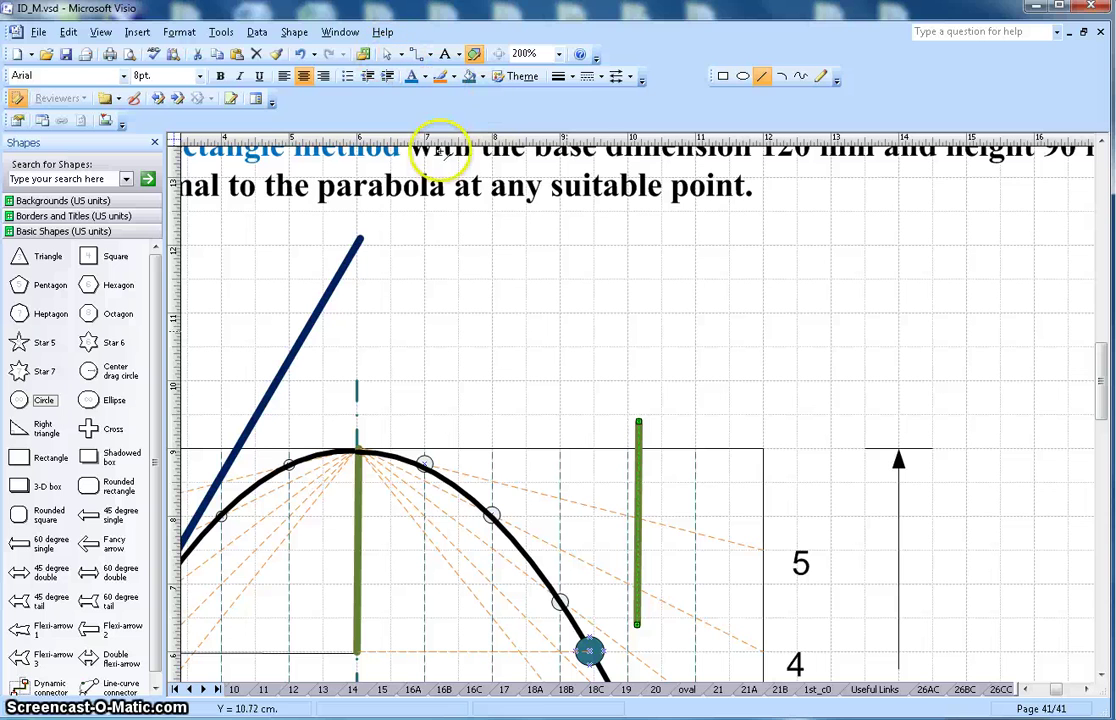
left_click(389, 56)
left_click(648, 452)
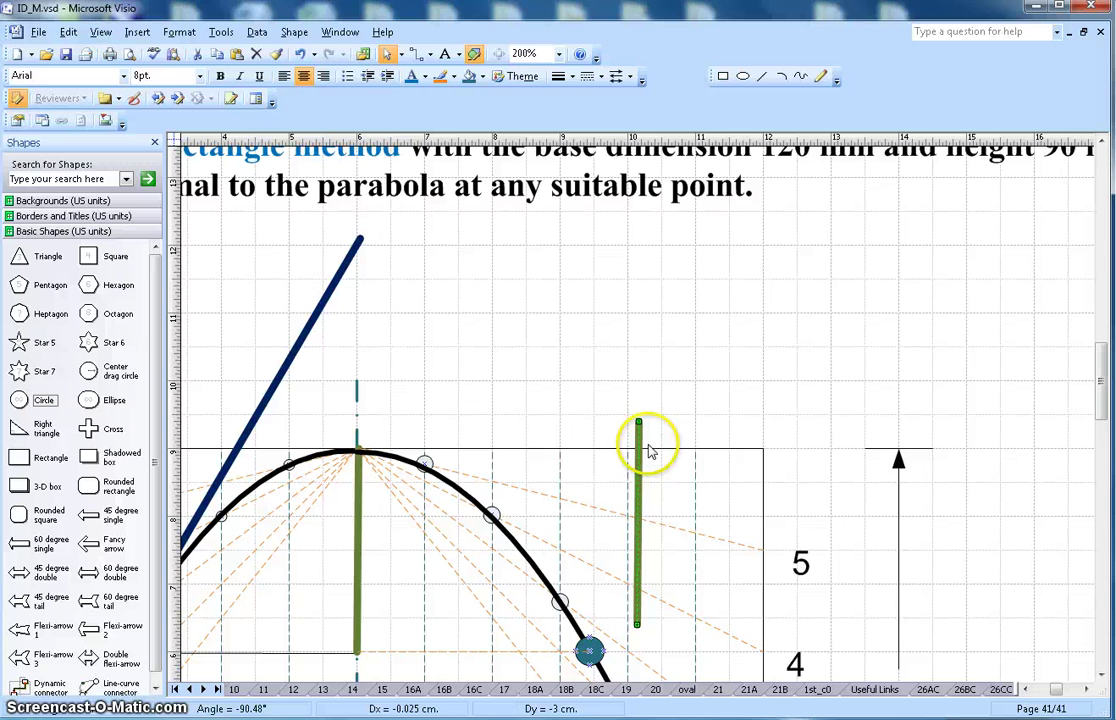
left_click_drag(638, 438, 361, 258)
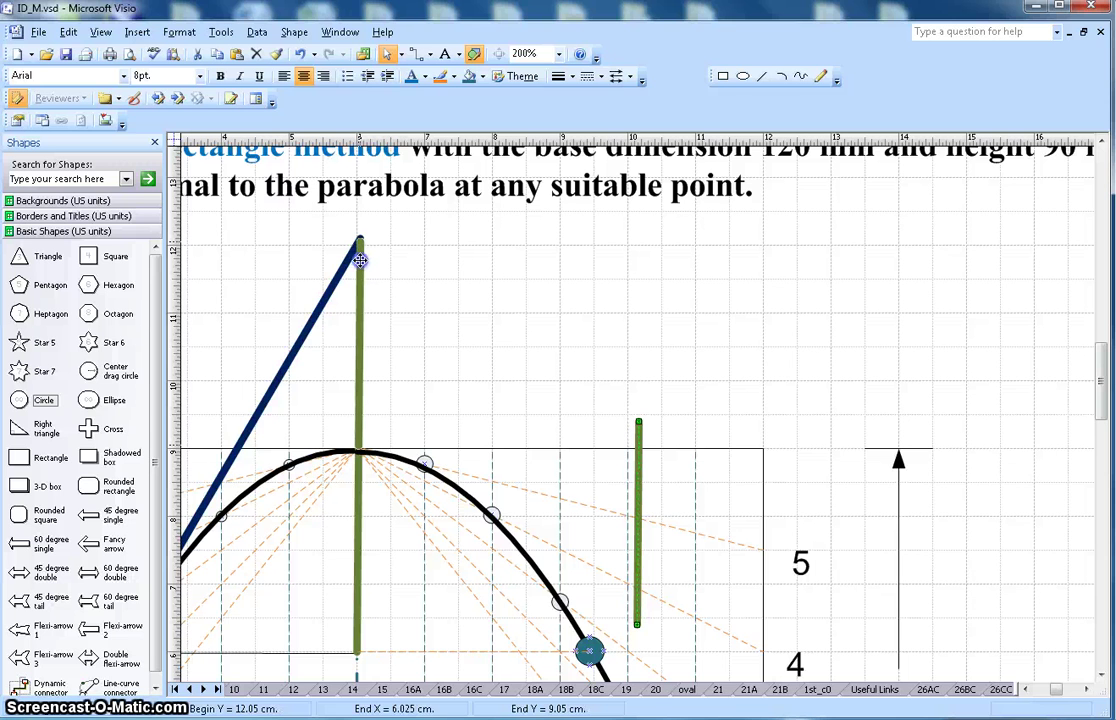
left_click(448, 254)
Step: Remove the old blue tangent line by cutting it
left_click(324, 294)
right_click(324, 294)
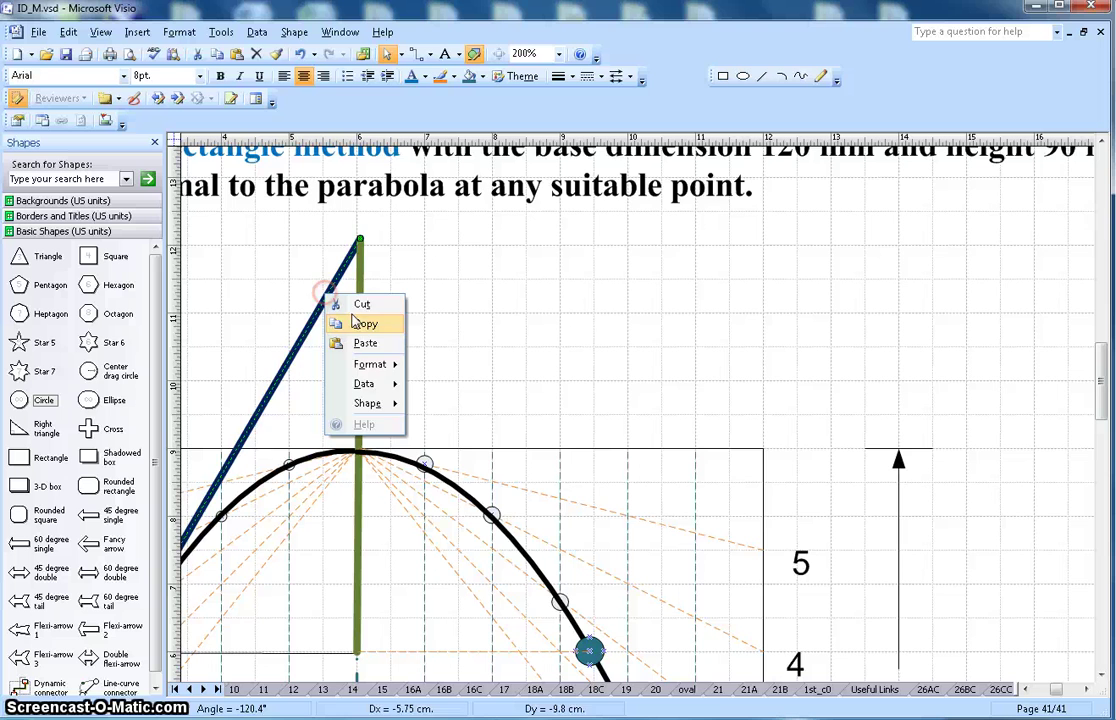
left_click(368, 301)
Step: Recolour the vertical axis extension above the vertex from green to teal
scroll(510, 398, "down", 2)
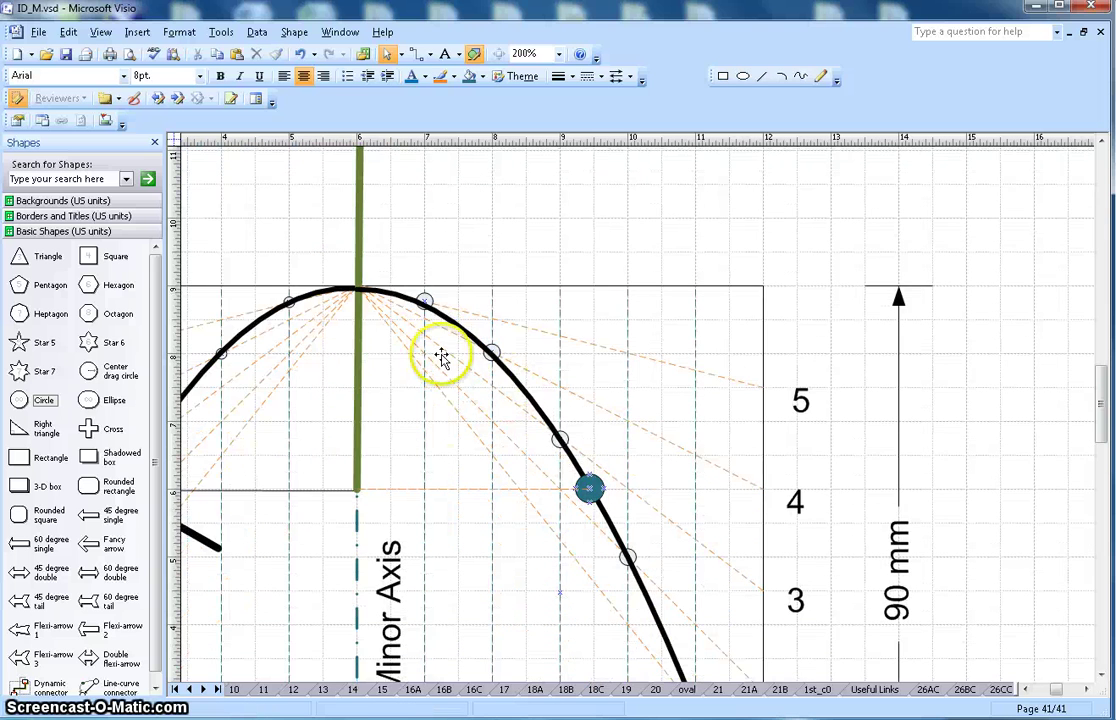
scroll(415, 340, "up", 3)
left_click(361, 350)
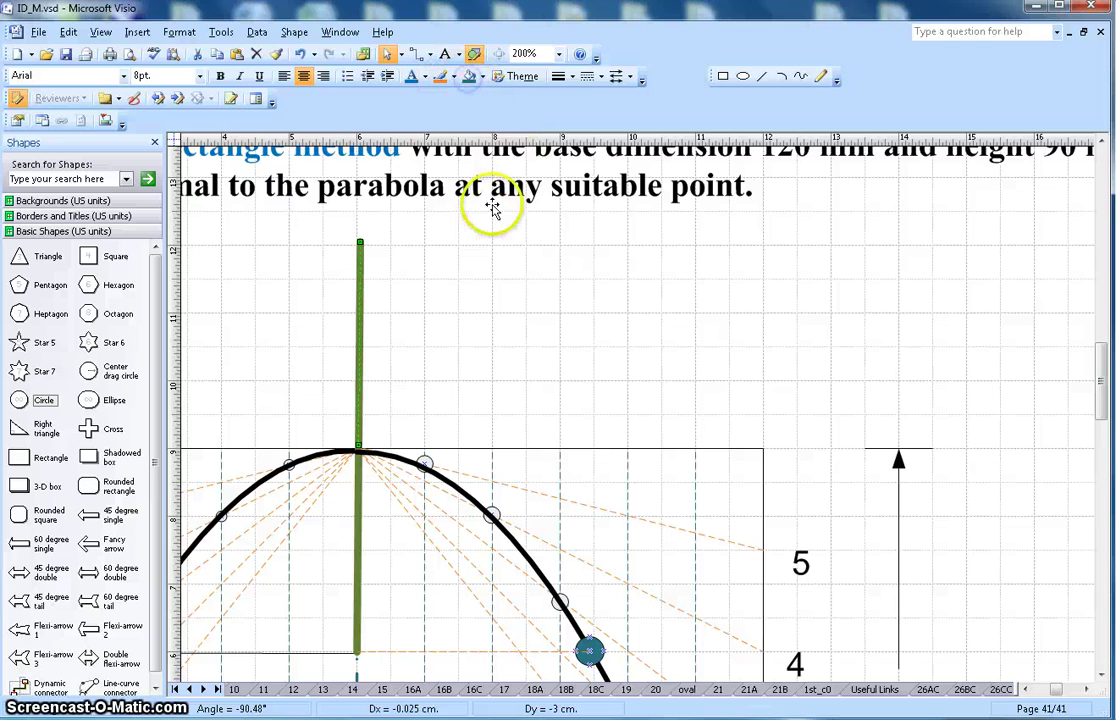
left_click(453, 77)
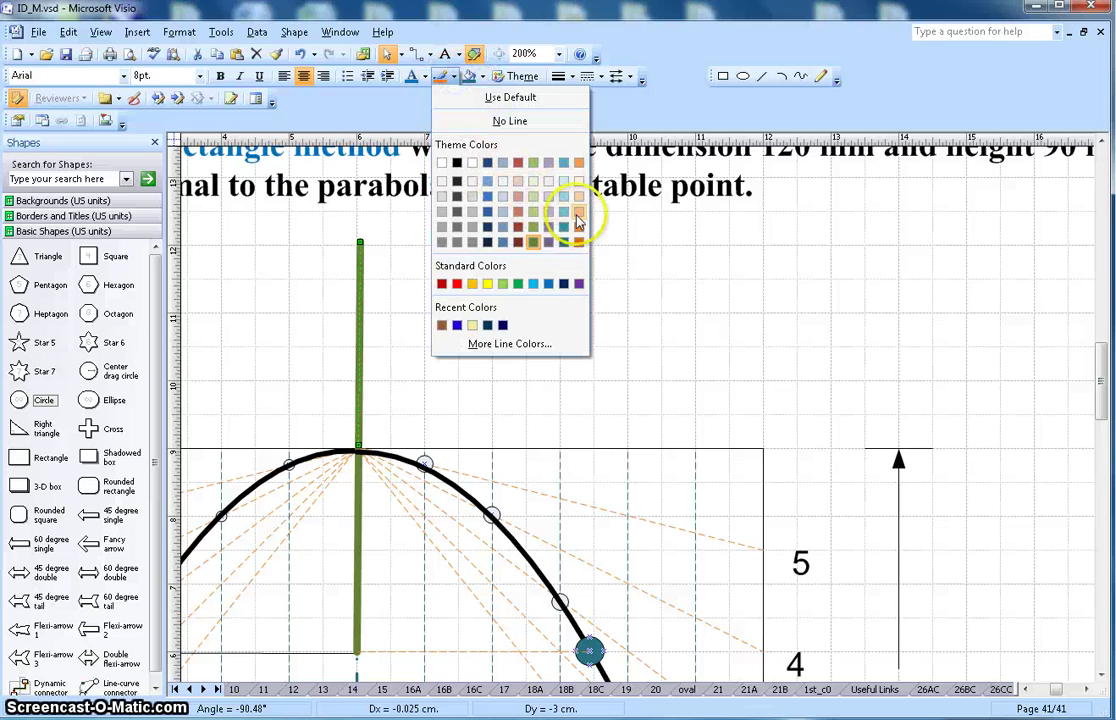
left_click(564, 230)
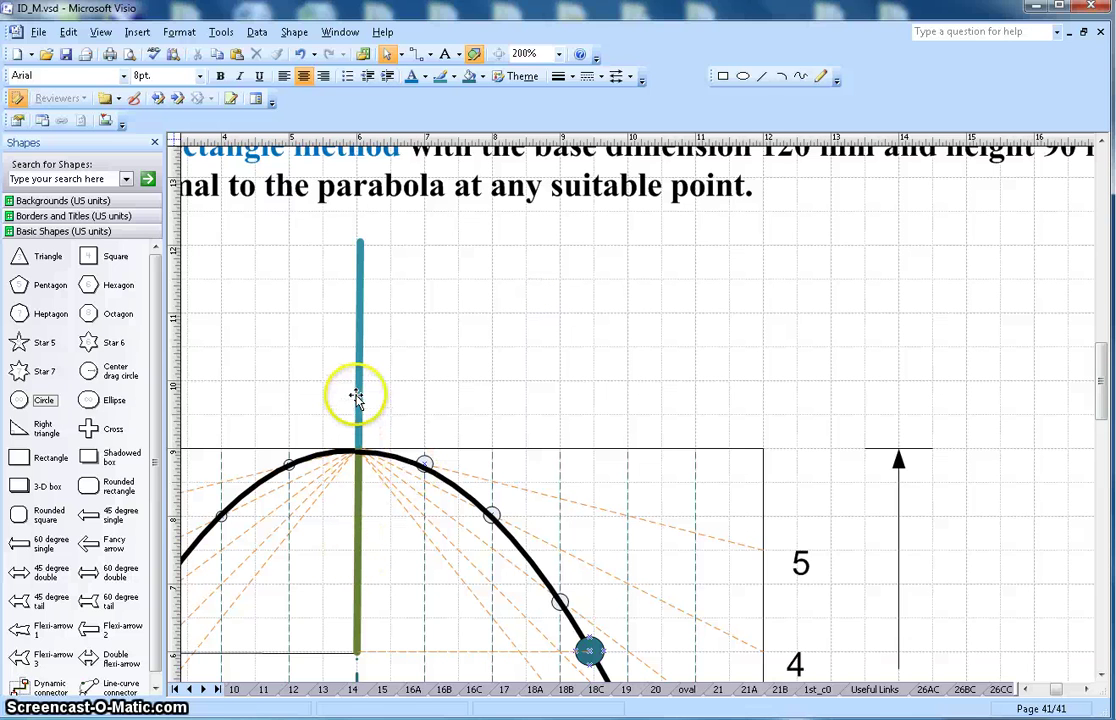
left_click(762, 82)
scroll(730, 272, "down", 1)
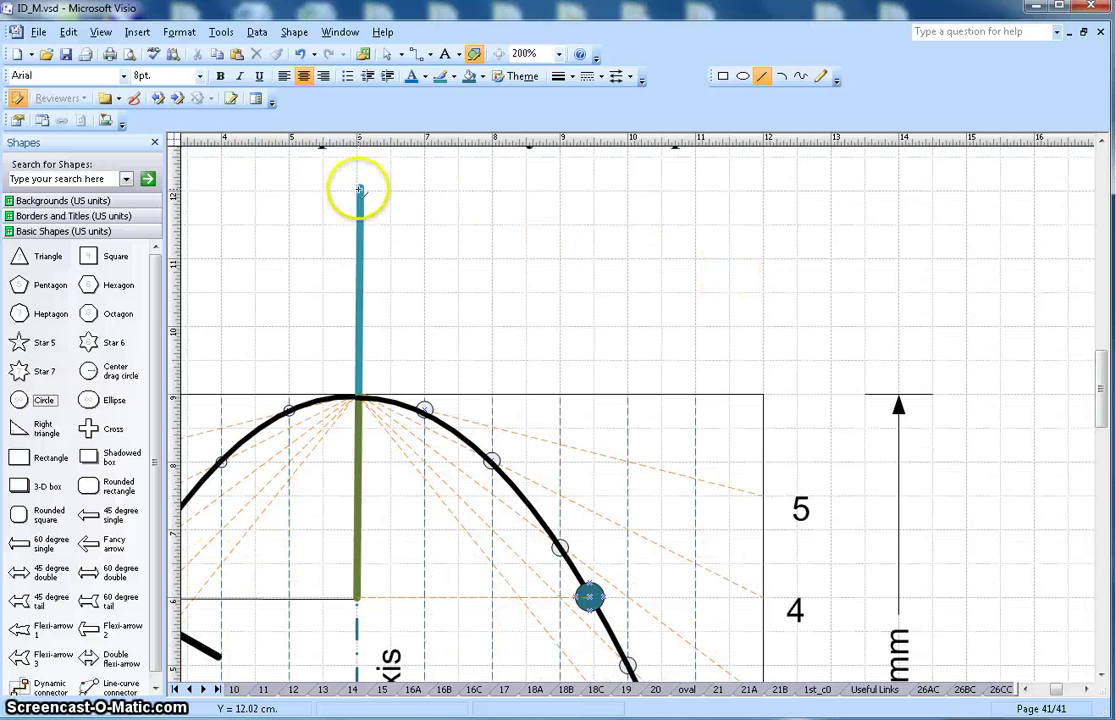
Step: Draw the tangent through the marked point and give it a heavy, solid, brown-red line
left_click_drag(470, 381, 737, 629)
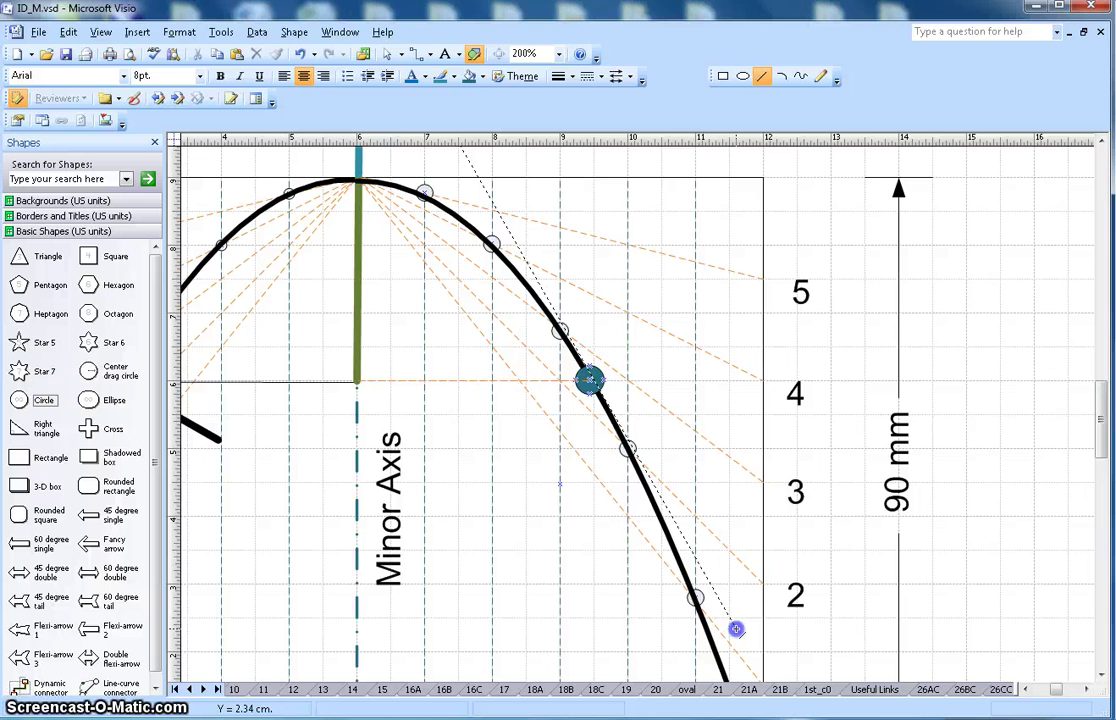
left_click_drag(734, 628, 734, 628)
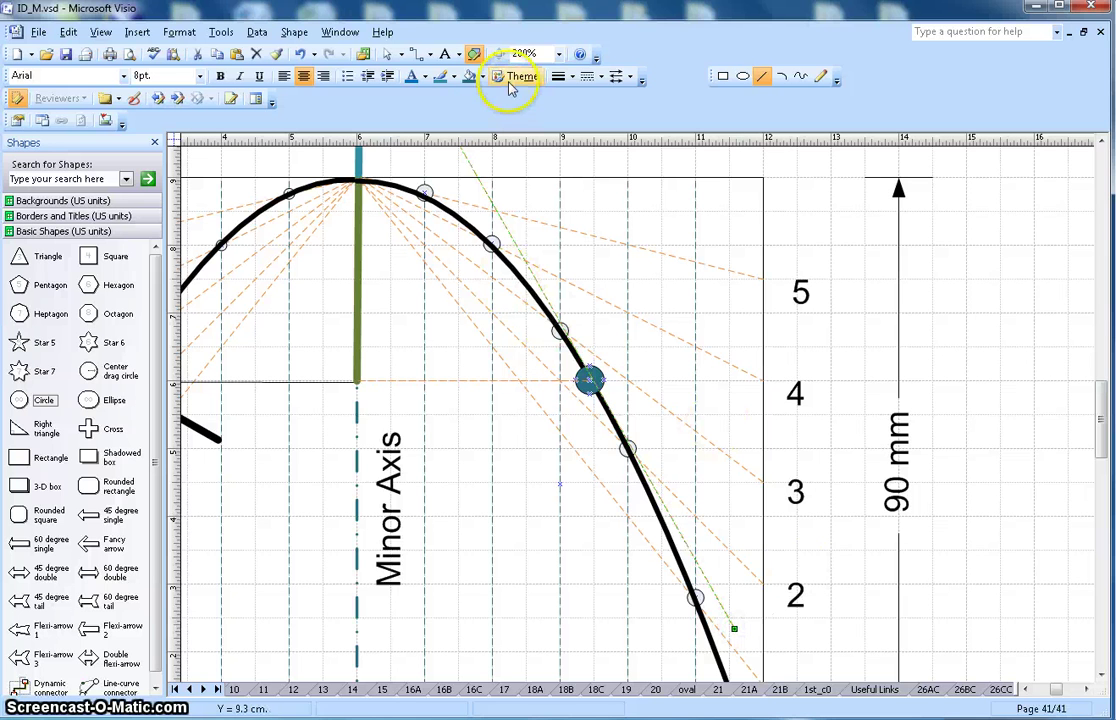
left_click(569, 80)
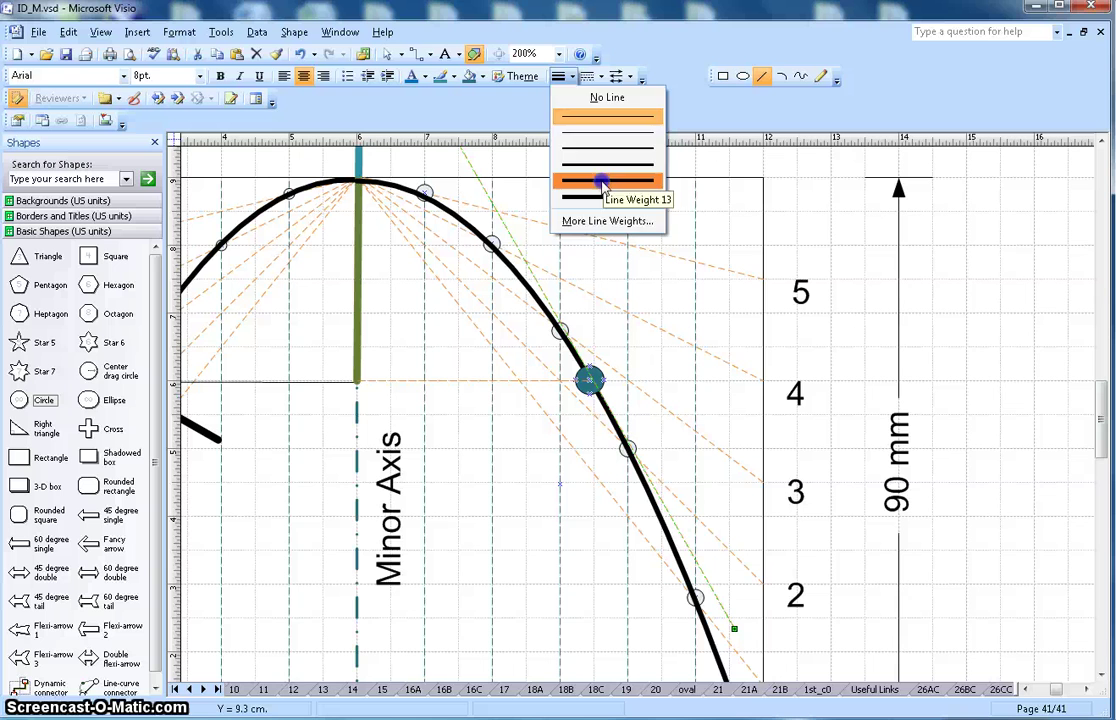
left_click(601, 180)
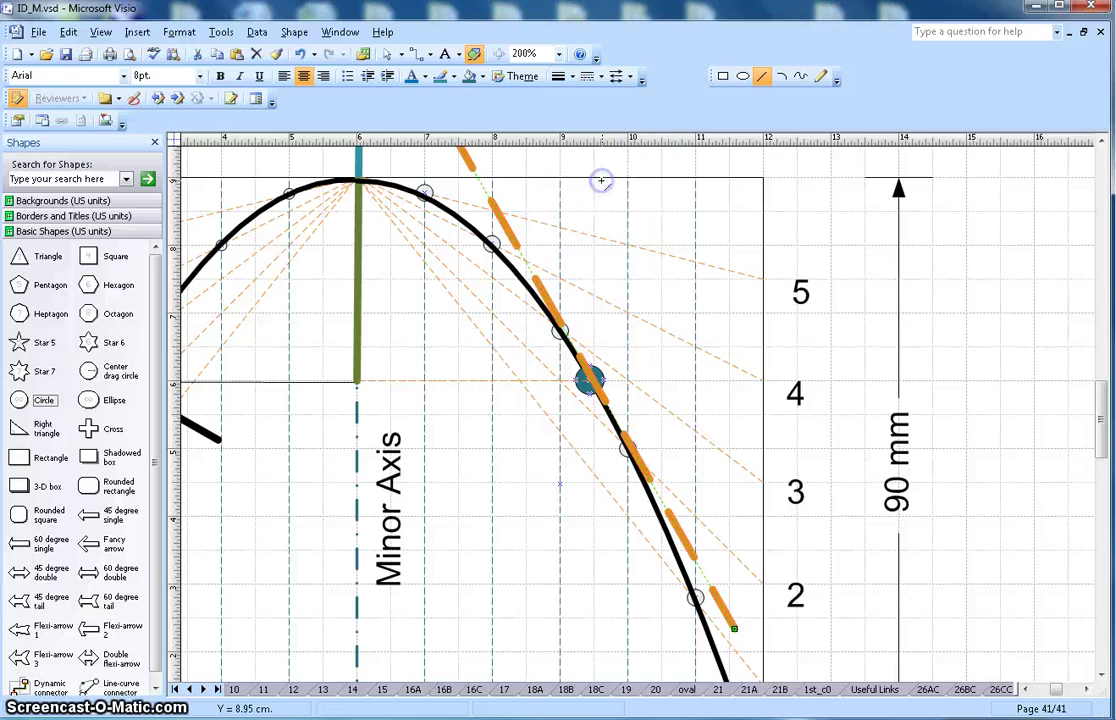
left_click(601, 80)
left_click(601, 118)
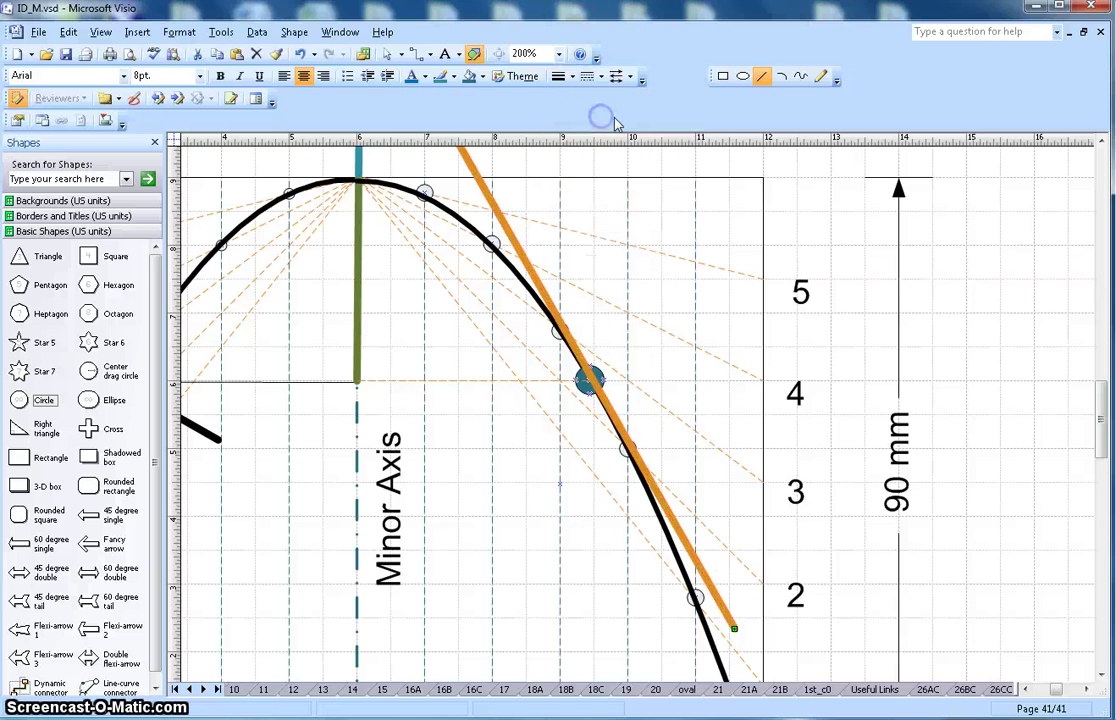
left_click(455, 77)
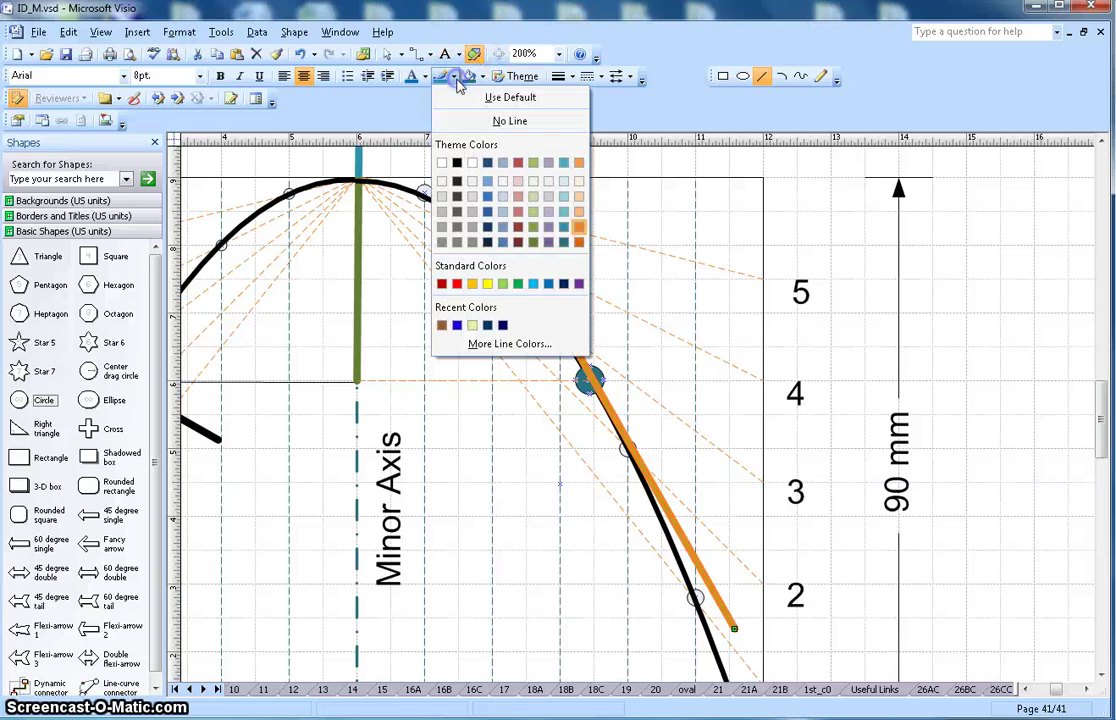
left_click(517, 229)
left_click(784, 250)
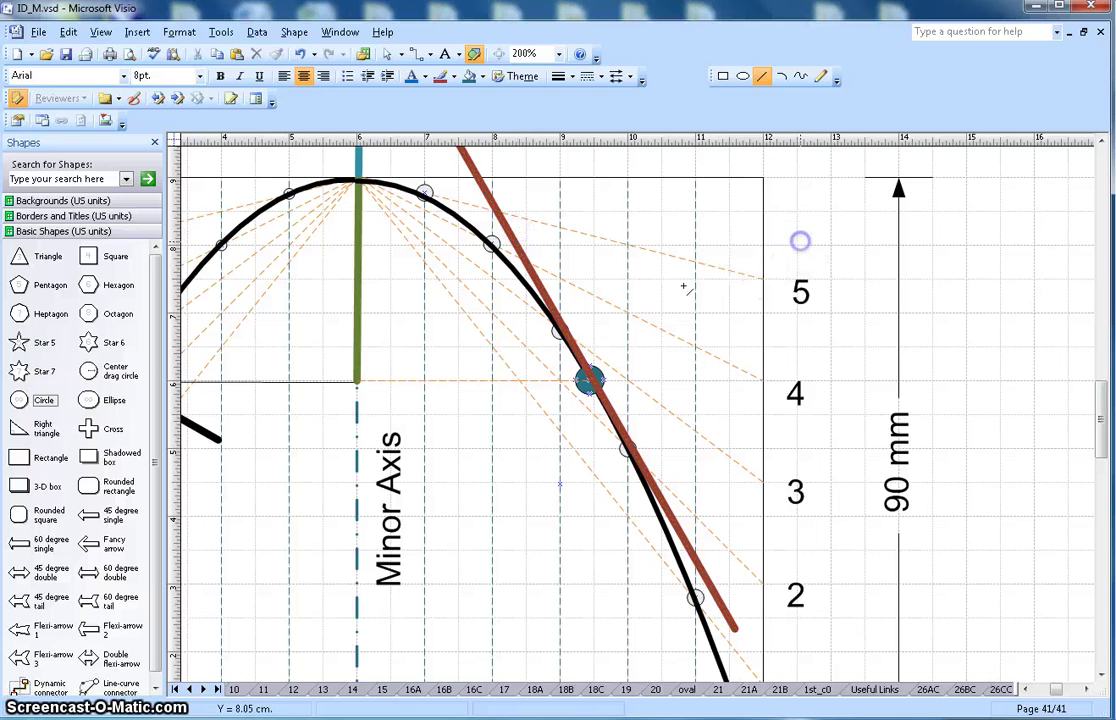
scroll(580, 301, "up", 1)
scroll(520, 289, "up", 3)
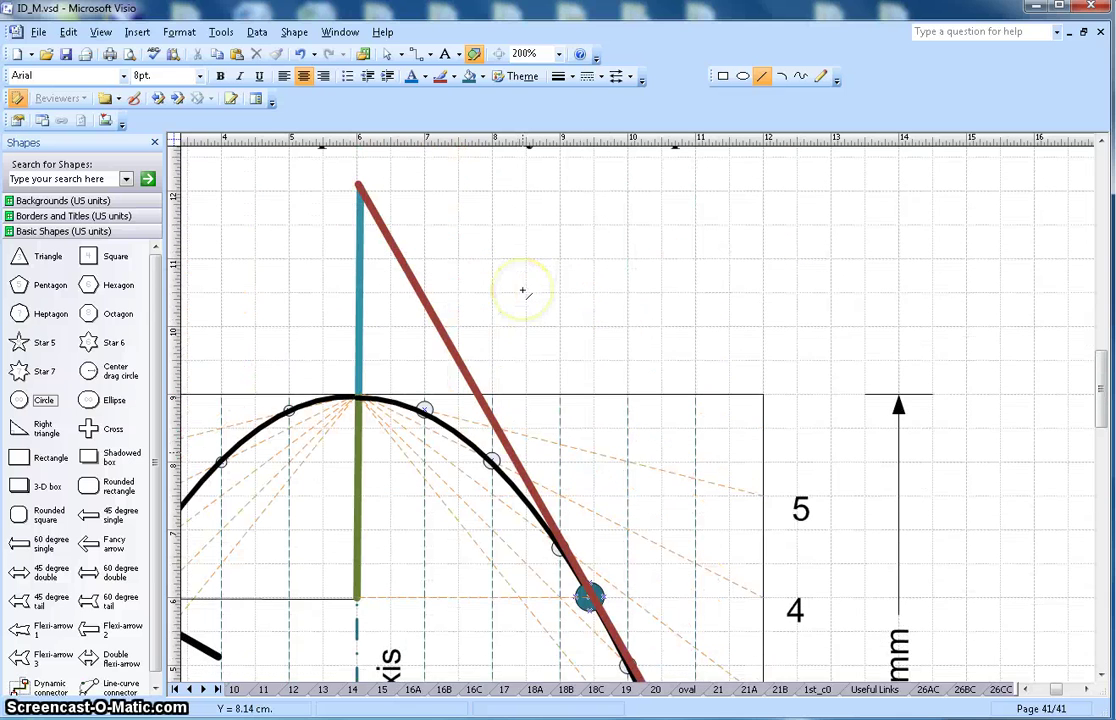
Step: Draw a normal line through the marked point, perpendicular to the tangent
scroll(522, 291, "down", 1)
scroll(522, 291, "down", 3)
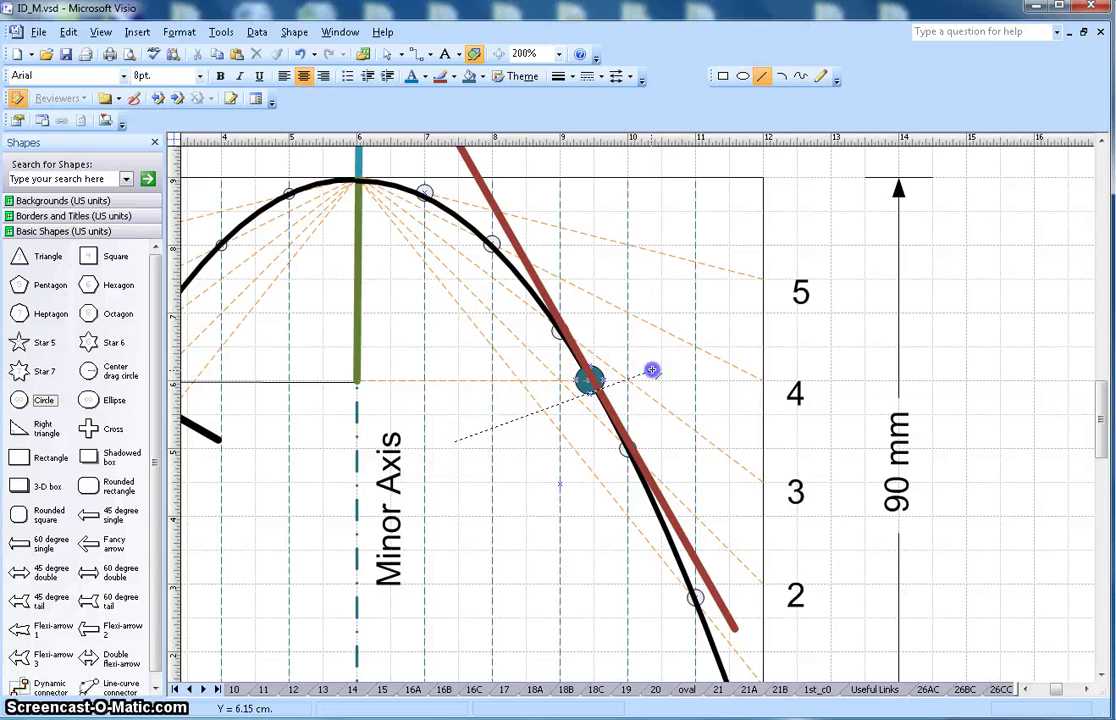
left_click_drag(722, 309, 755, 300)
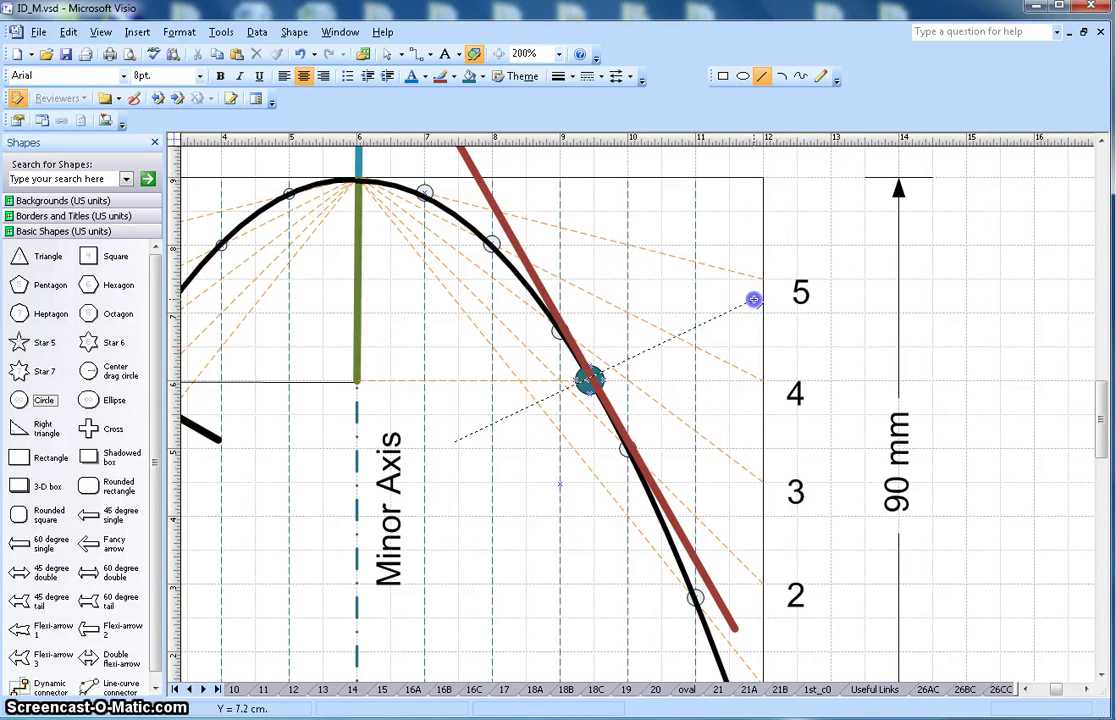
left_click_drag(754, 299, 754, 299)
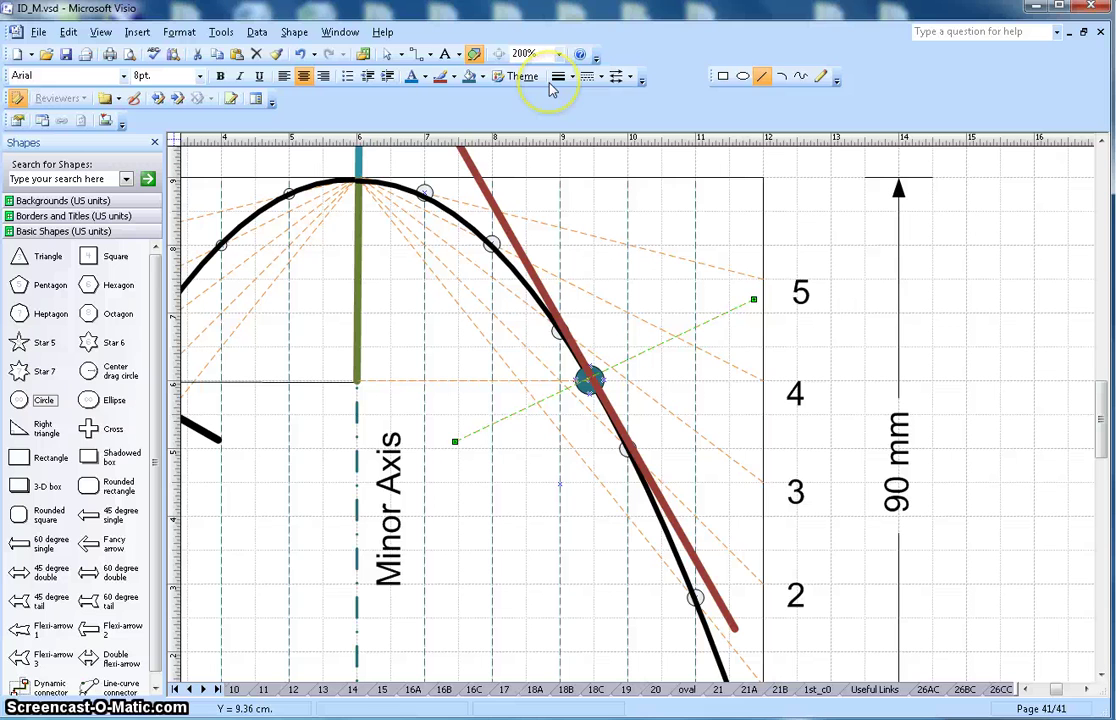
left_click(710, 321)
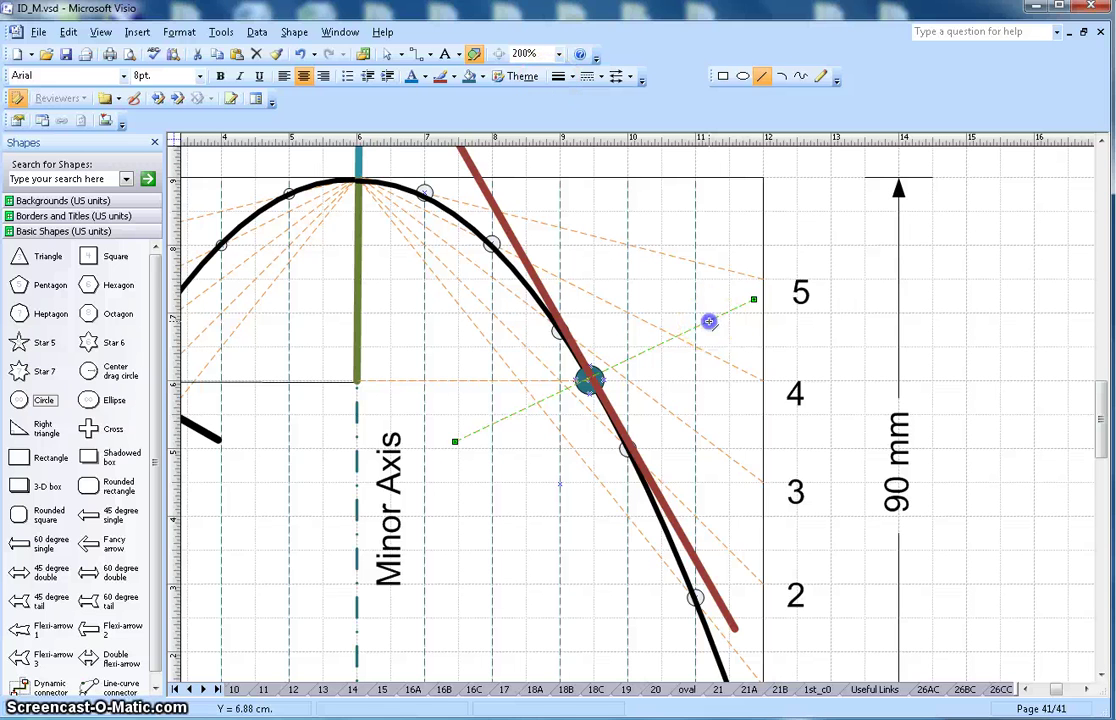
double_click(708, 315)
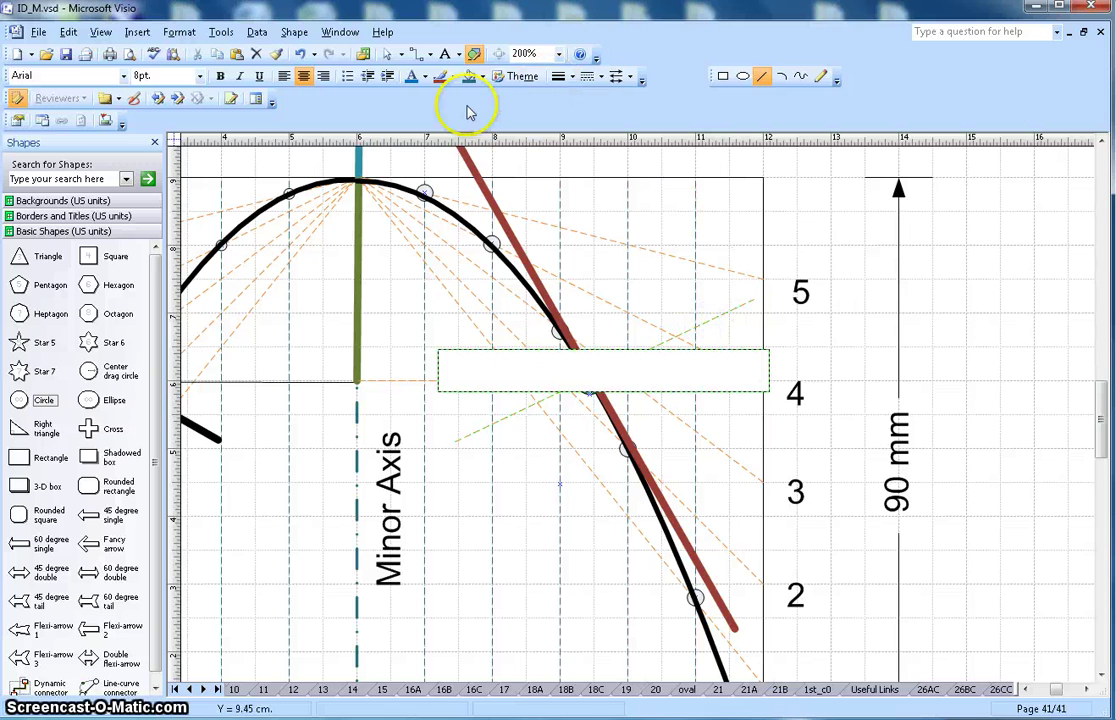
Step: Give the normal line weight 13 with a solid pattern
left_click(385, 56)
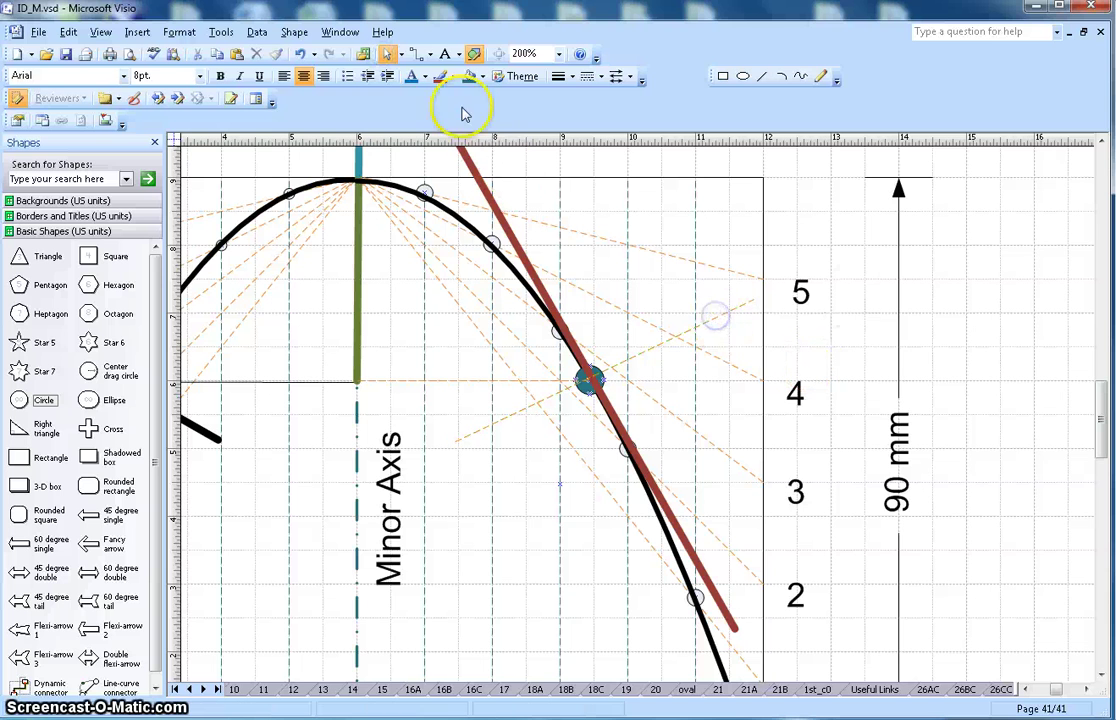
left_click(737, 309)
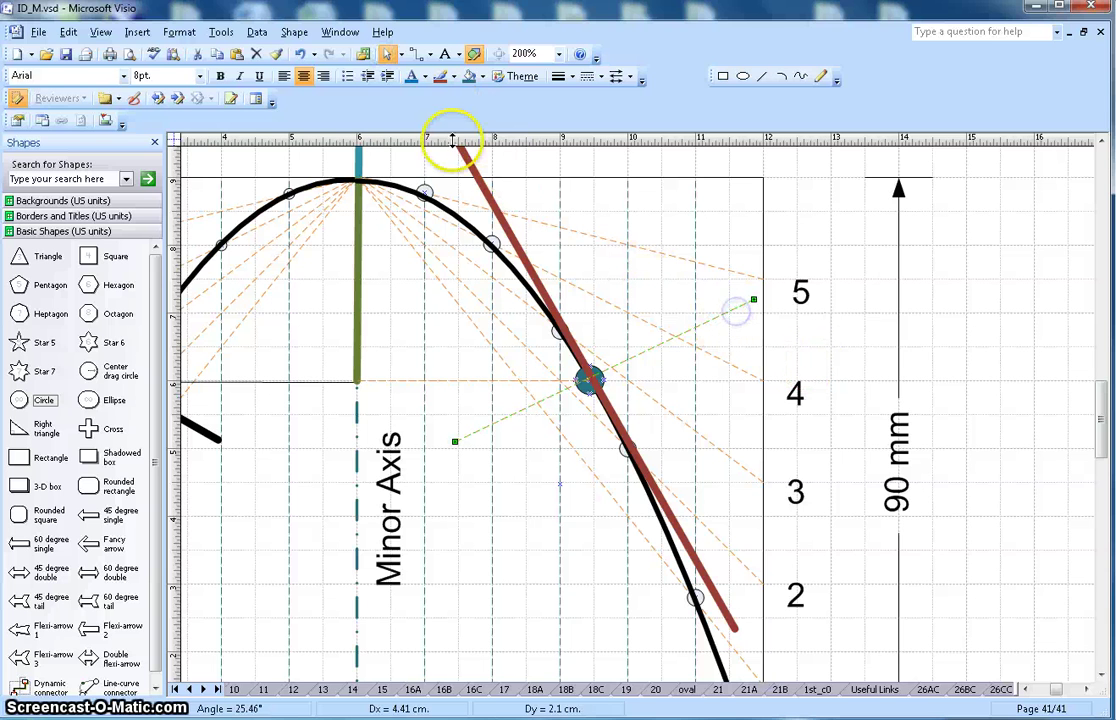
left_click(559, 78)
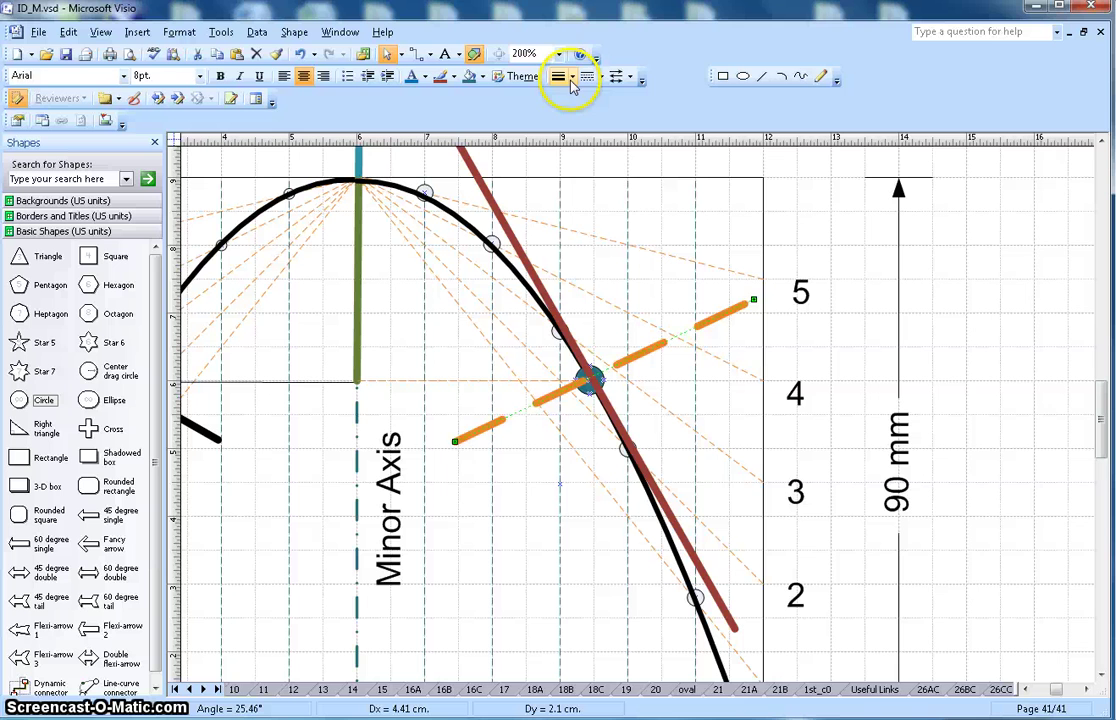
left_click(573, 82)
left_click(589, 116)
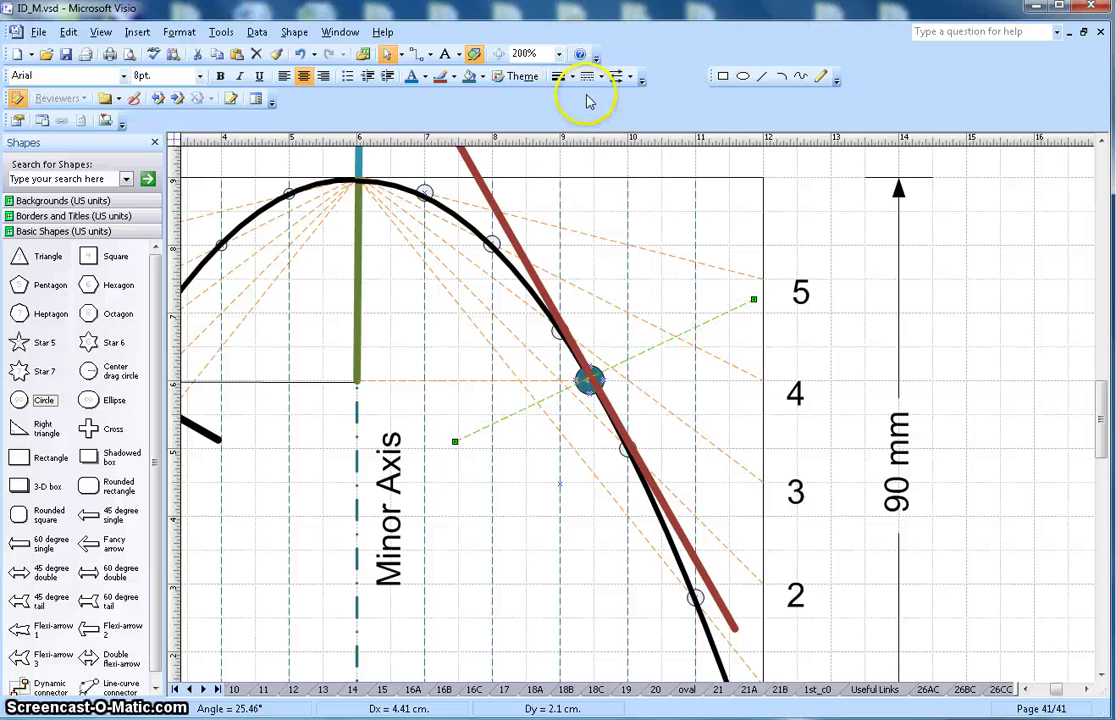
left_click(600, 78)
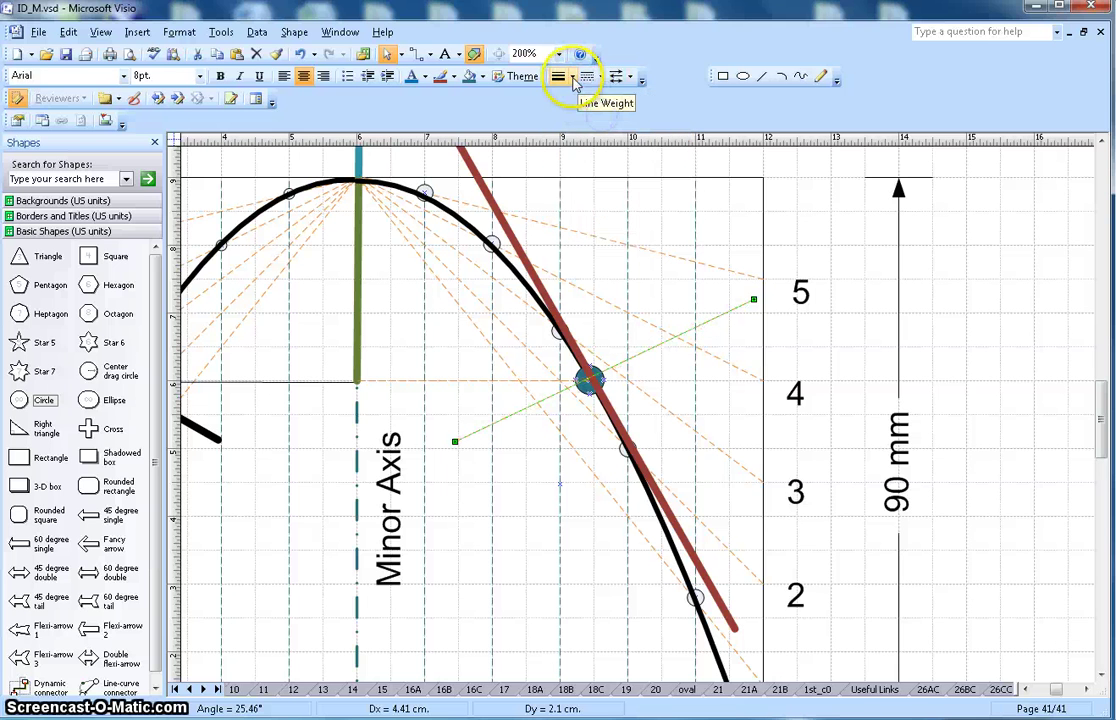
left_click(572, 78)
left_click(586, 183)
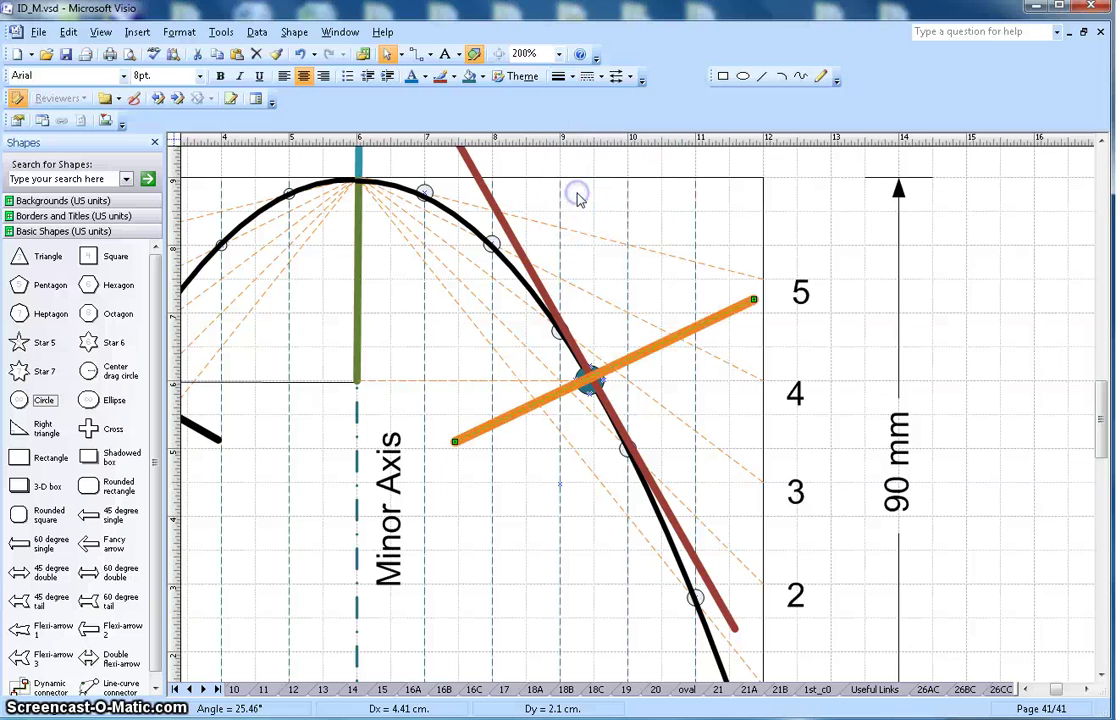
left_click(834, 239)
Step: Nudge both ends of the orange normal line into their final positions
left_click(651, 346)
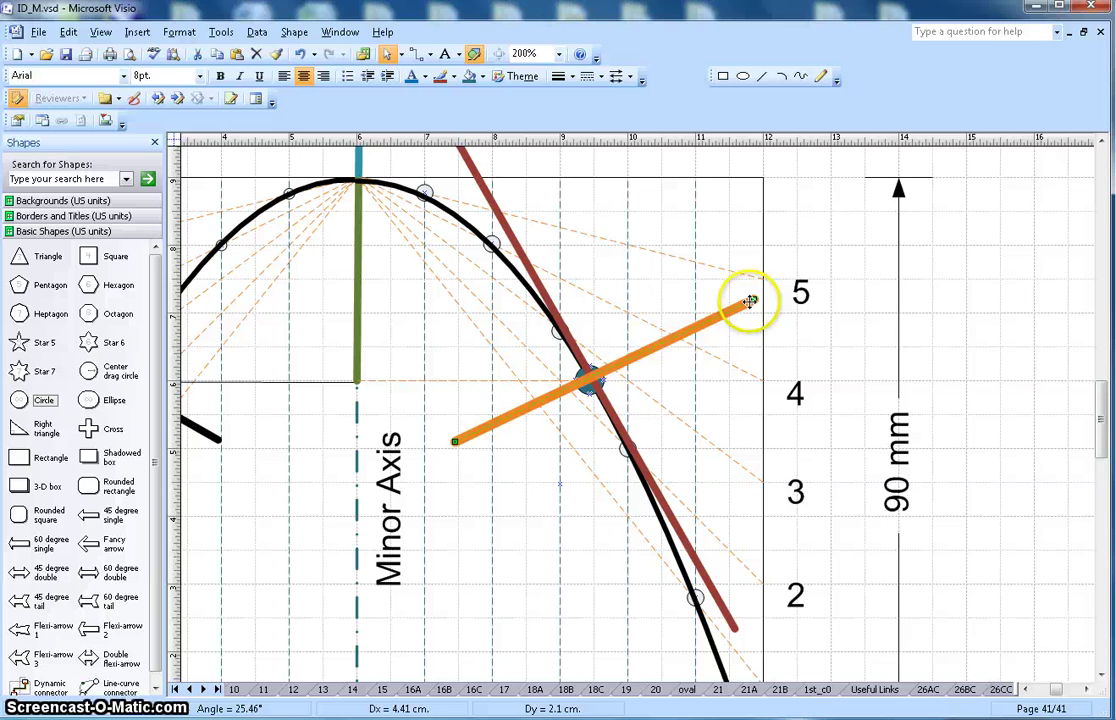
left_click_drag(751, 295, 753, 293)
left_click_drag(449, 443, 461, 450)
left_click(822, 380)
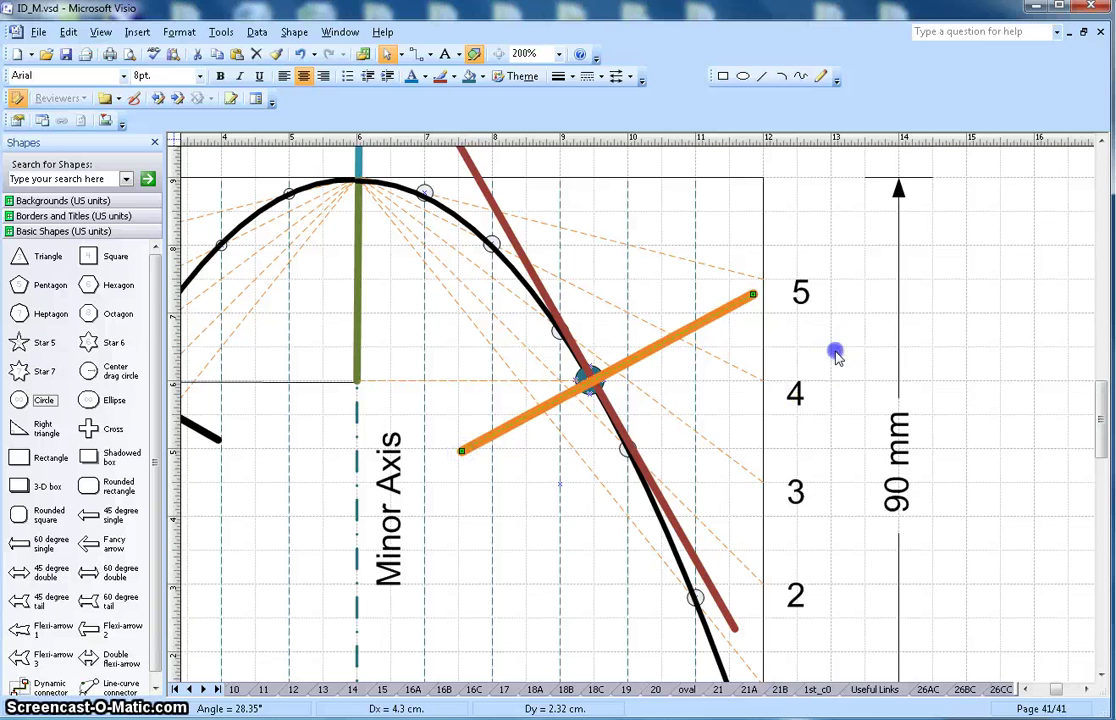
left_click(628, 344)
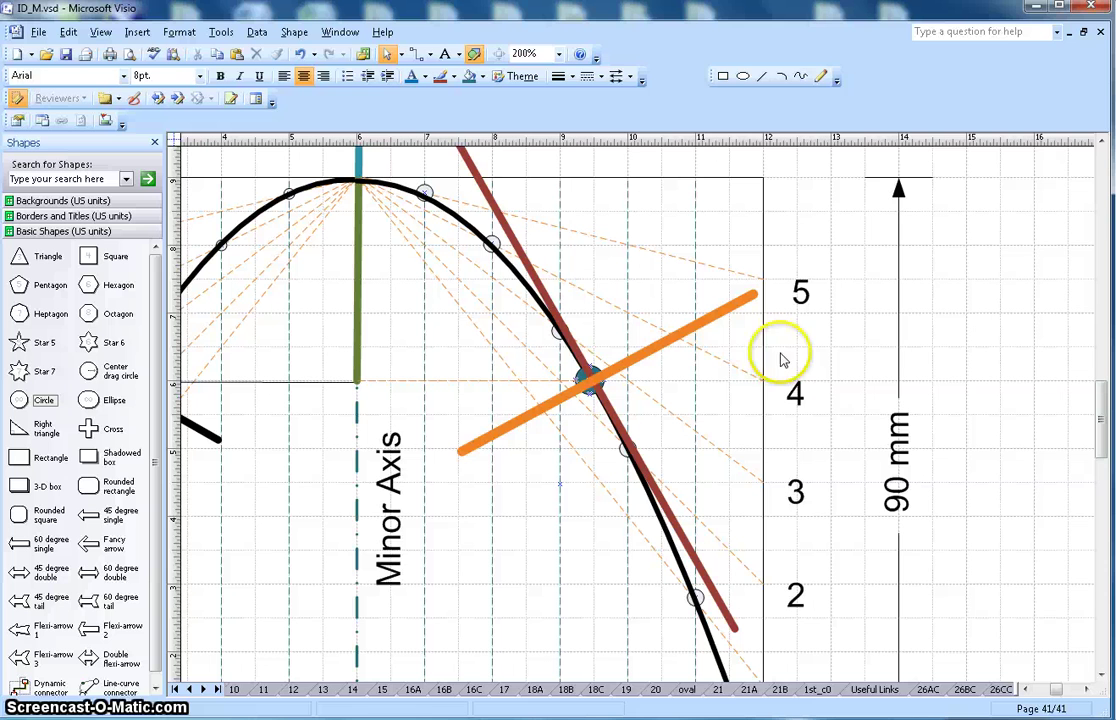
Step: Zoom back to 100% to view the whole parabola and the headings
left_click(558, 54)
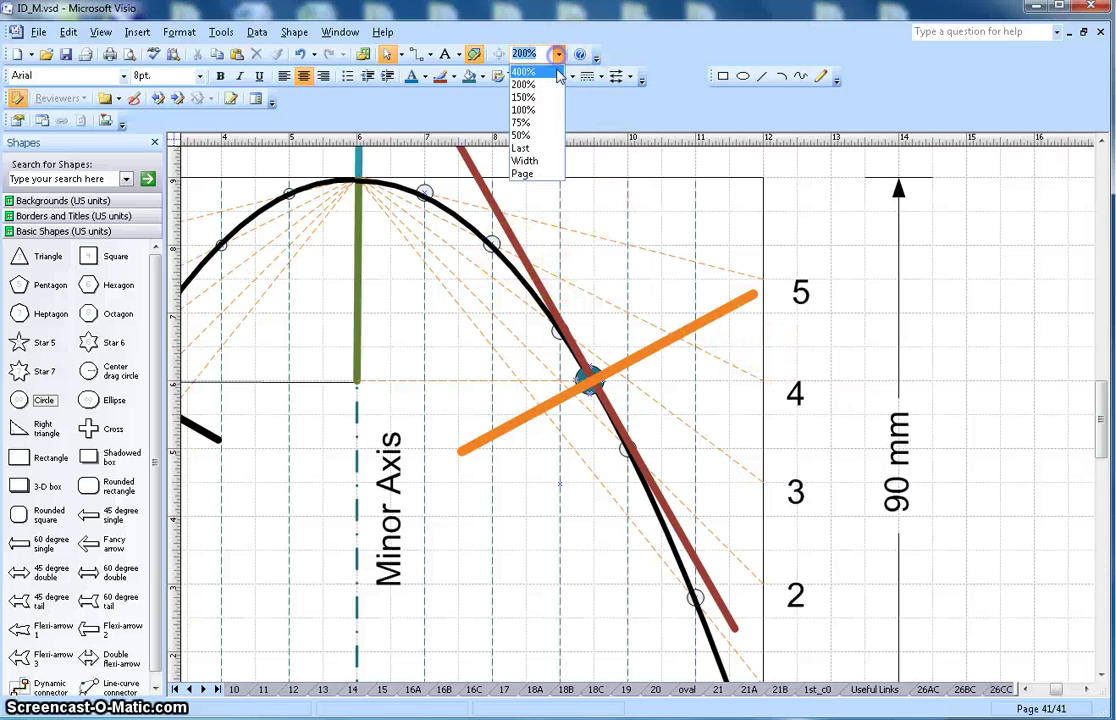
left_click(548, 113)
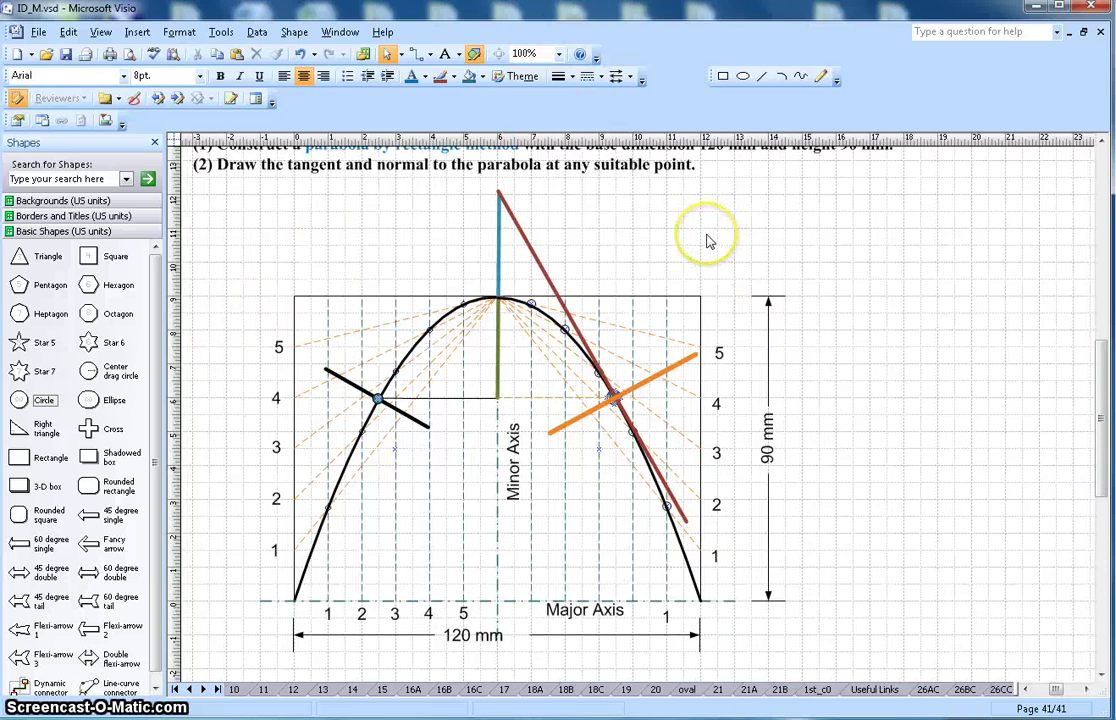
scroll(705, 240, "up", 1)
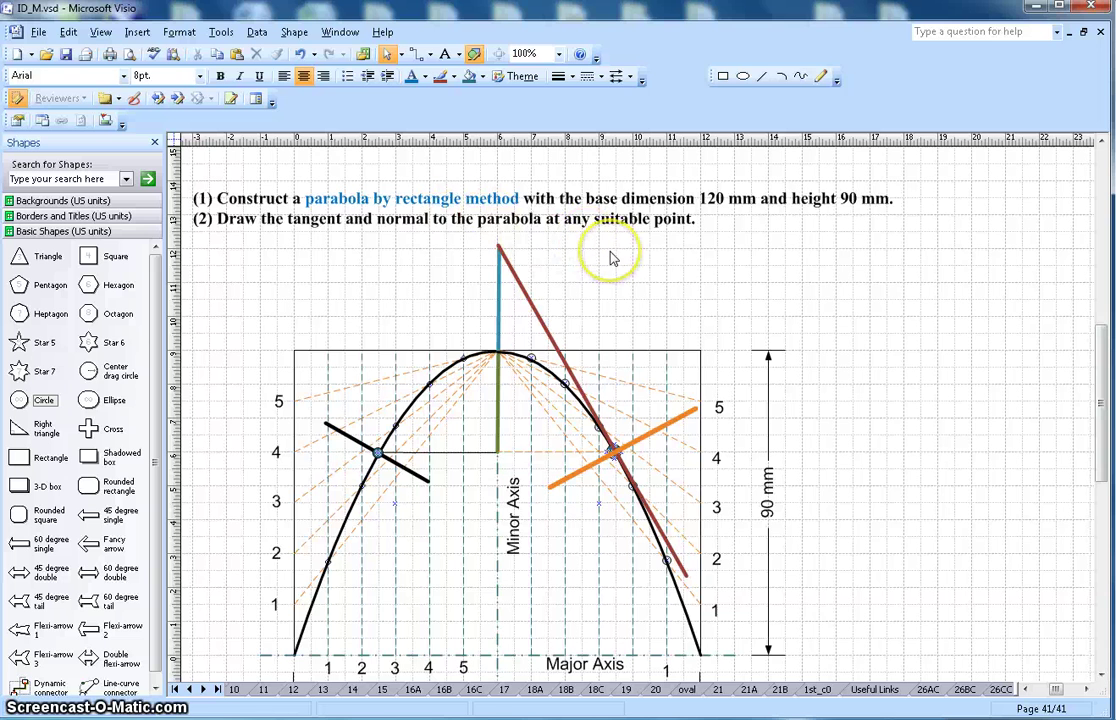
scroll(610, 252, "down", 1)
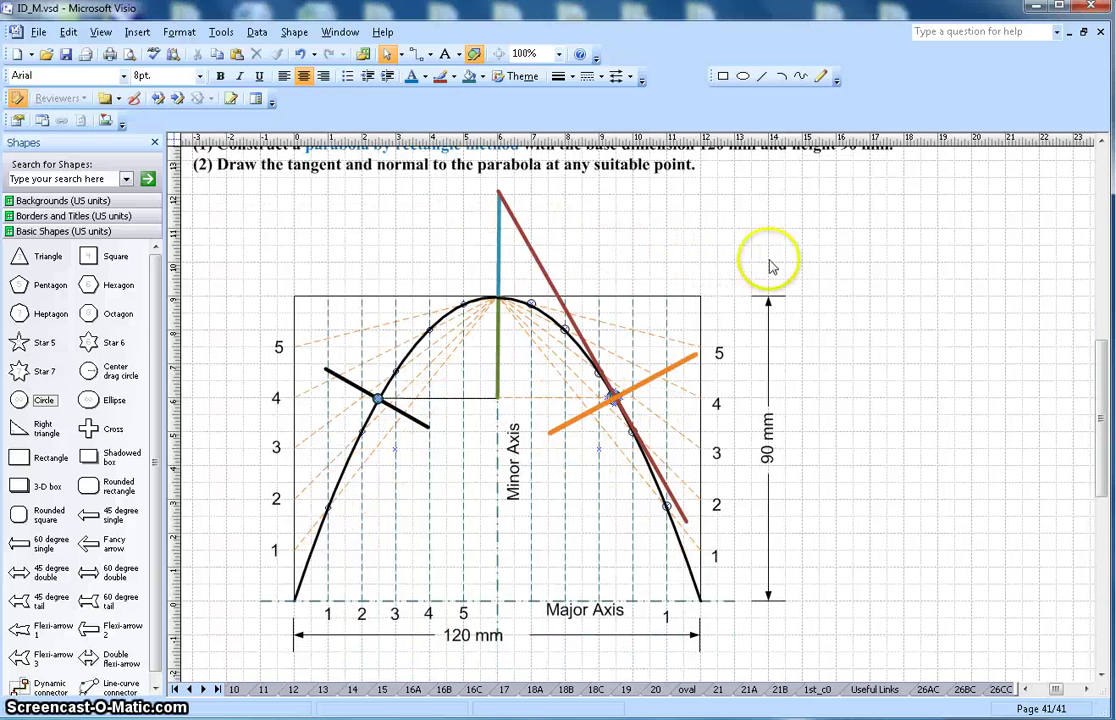